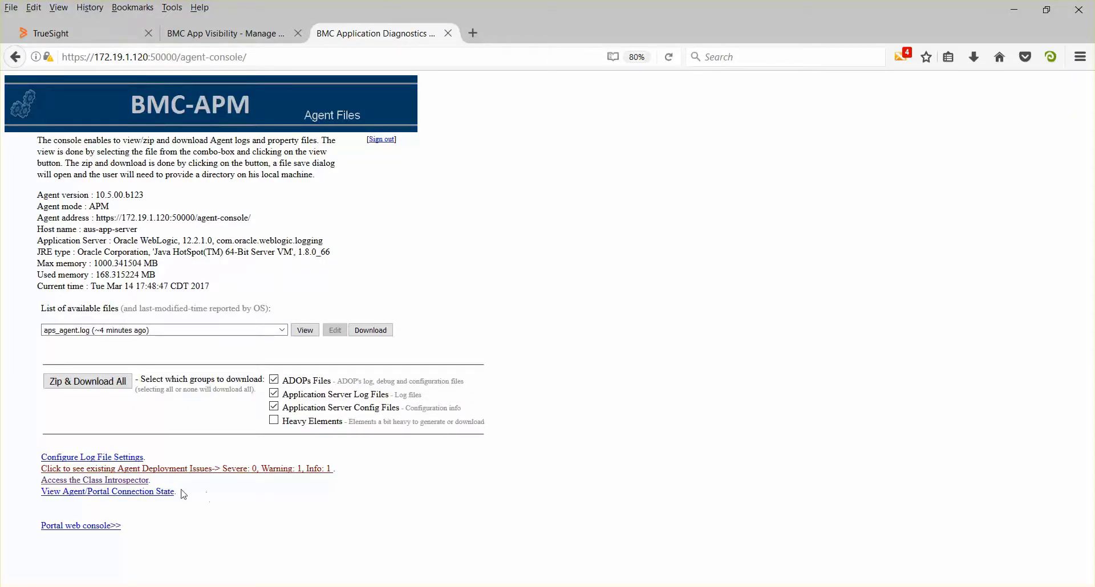
# Open the agent's Agent/Portal Connection State page and request an immediate handshake with the portal
pyautogui.click(148, 492)
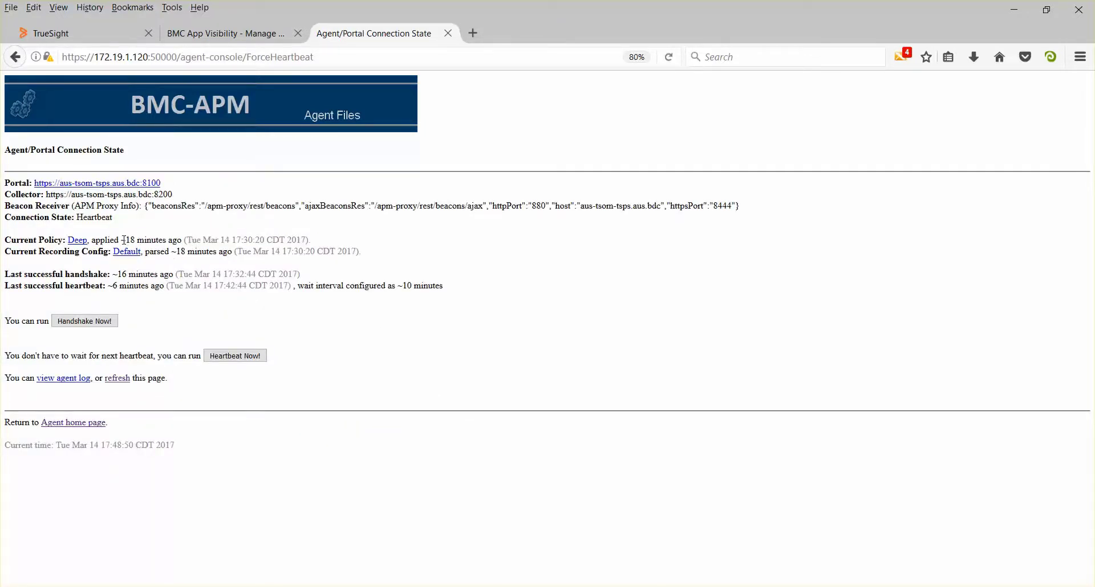
pyautogui.click(105, 326)
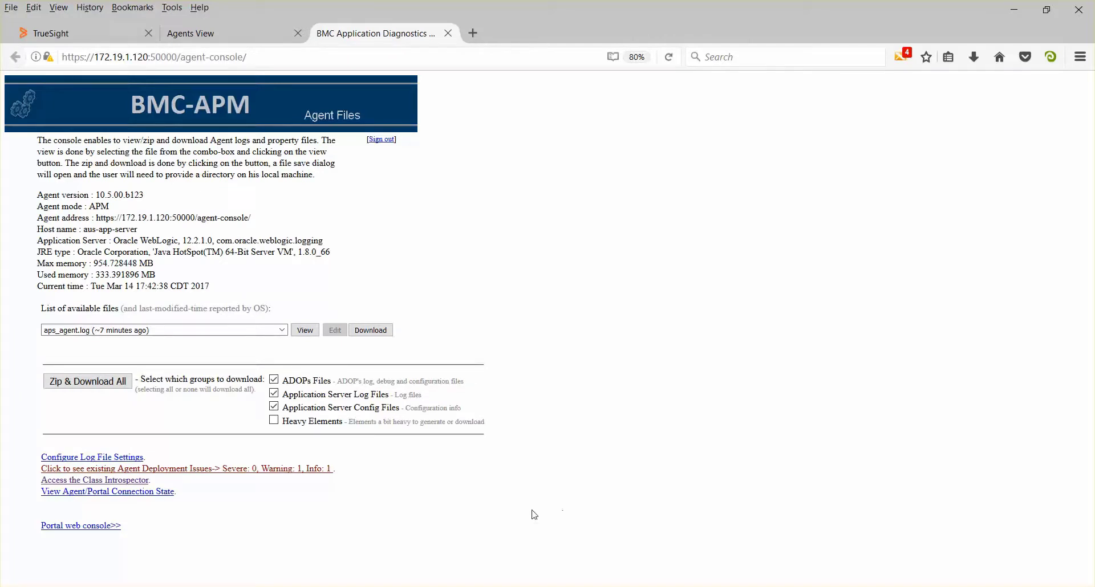
# In the Class Introspector, search ALL loaded classes by rule with the rule ID left empty
pyautogui.click(137, 482)
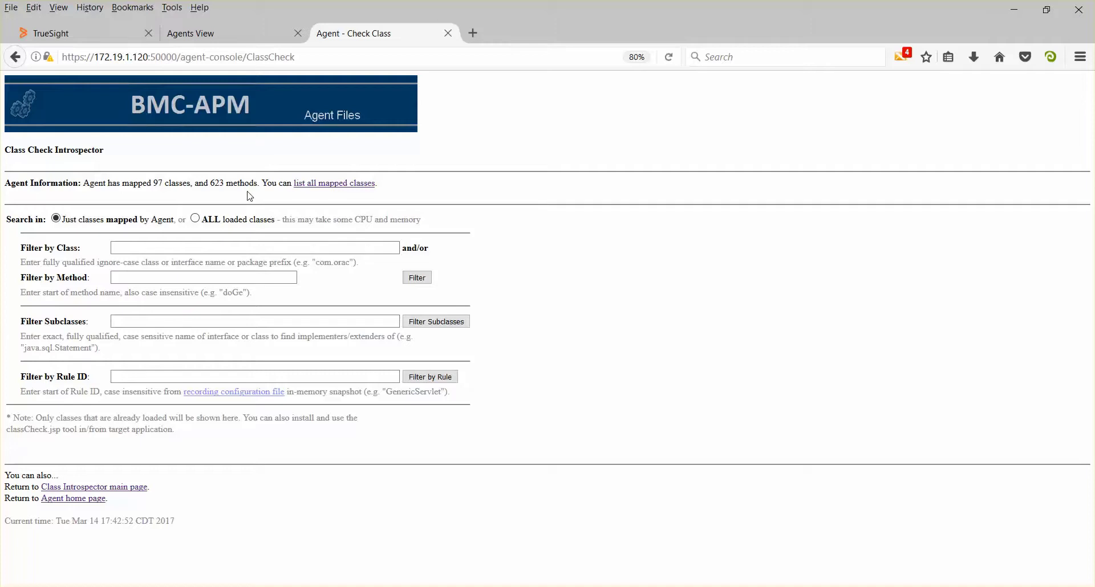
pyautogui.click(195, 219)
pyautogui.click(431, 378)
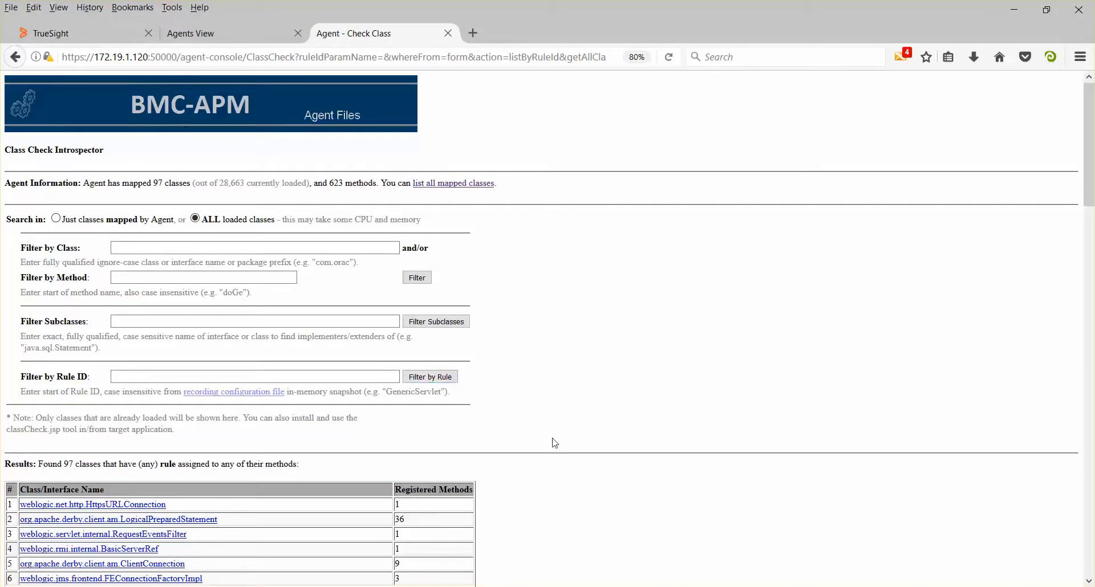
# Find weblogic.net.http.HttpURLConnection in the class results and examine its class details, methods and recording rules
pyautogui.scroll(-5, 555, 443)
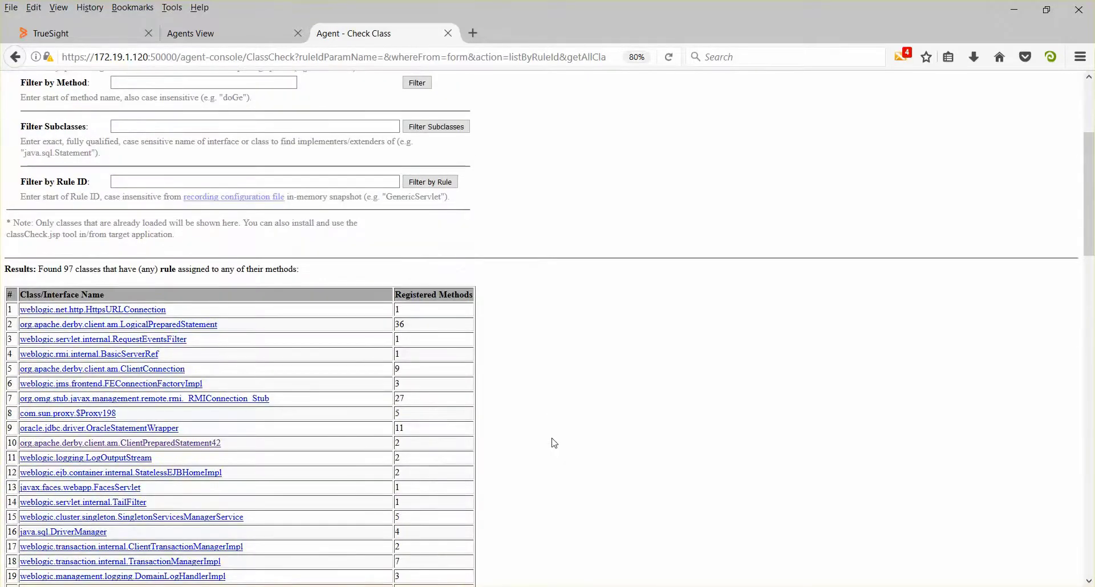
pyautogui.scroll(-5, 555, 443)
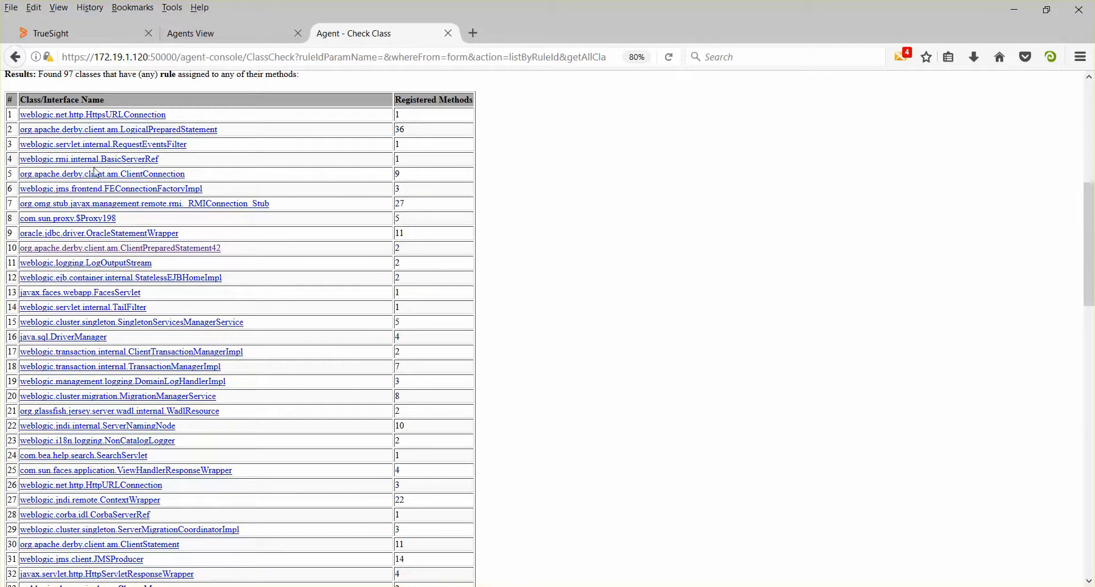
pyautogui.scroll(-5, 605, 251)
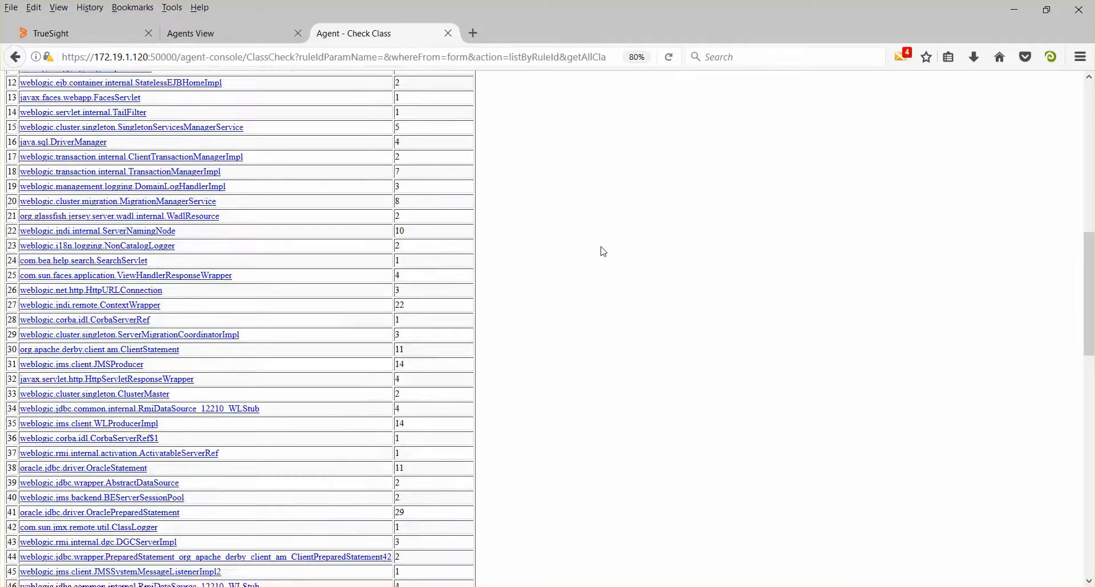
pyautogui.scroll(-15, 605, 252)
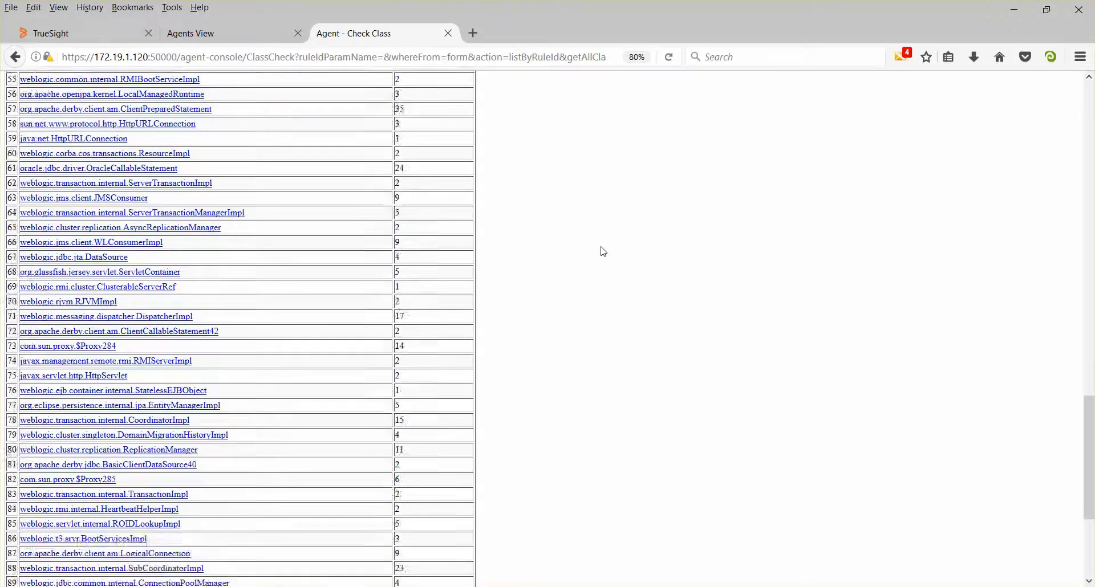
pyautogui.scroll(-5, 605, 251)
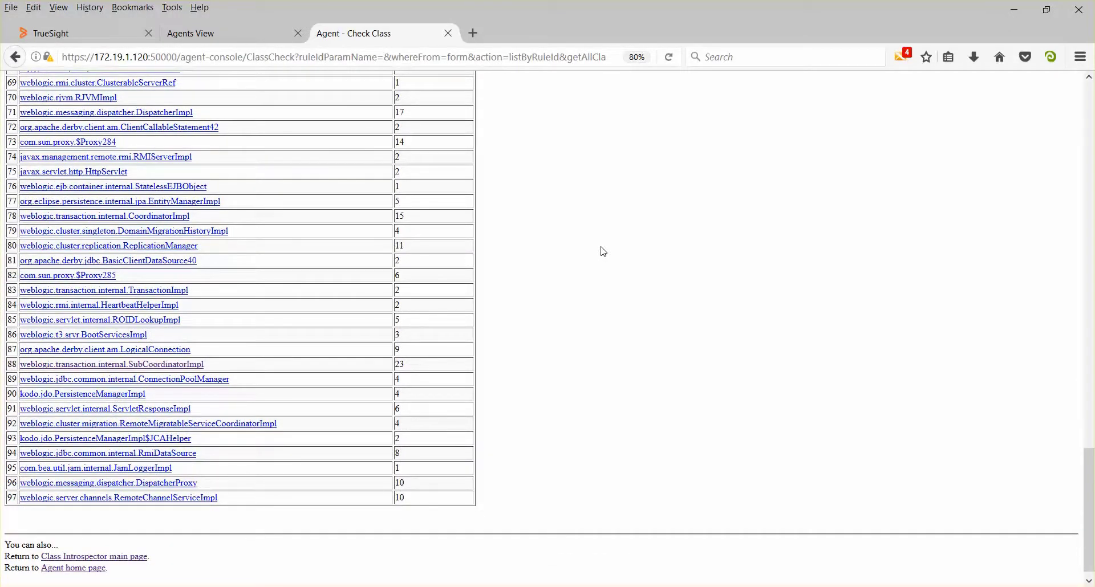
pyautogui.scroll(10, 604, 252)
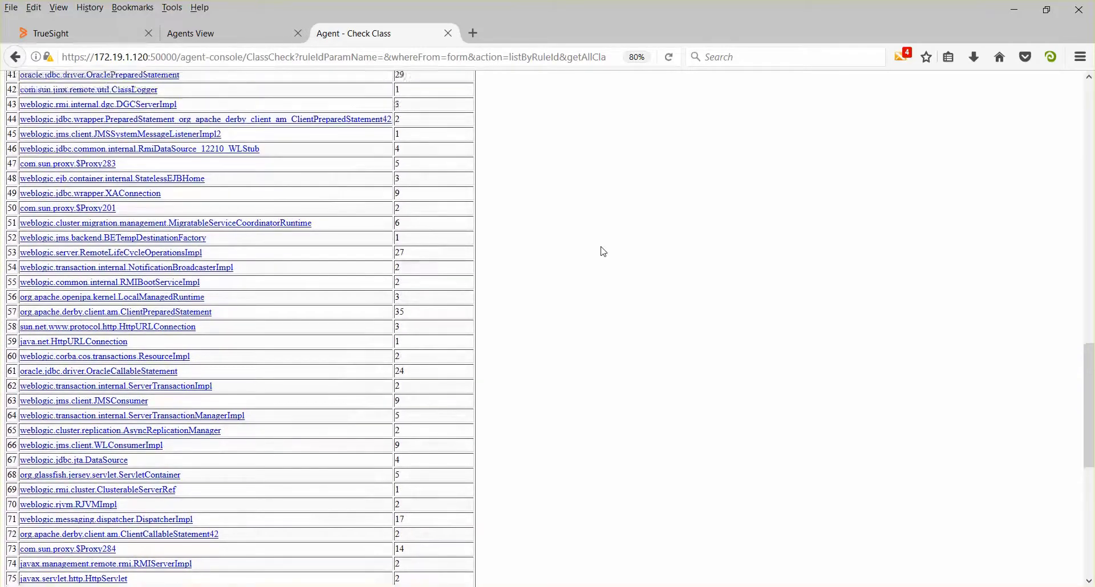
pyautogui.scroll(9, 605, 252)
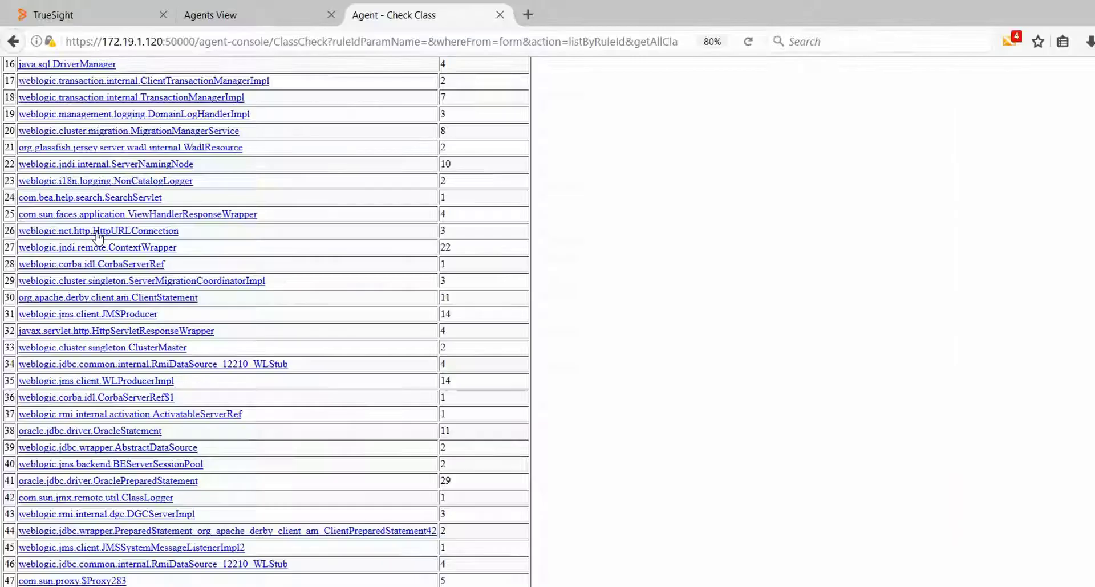
pyautogui.click(164, 288)
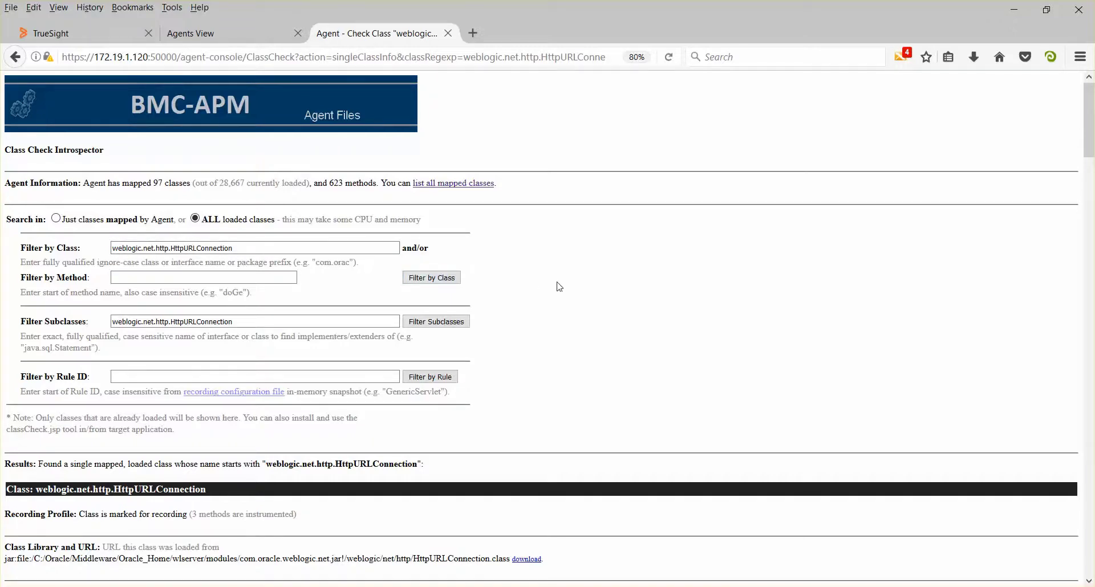
pyautogui.scroll(-10, 559, 287)
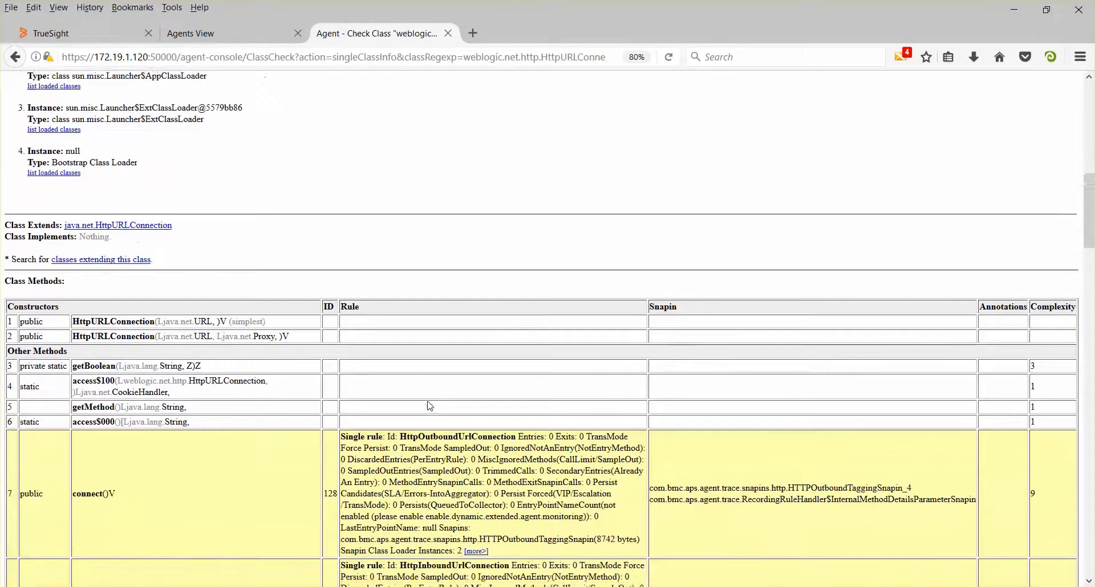
pyautogui.scroll(-3, 429, 405)
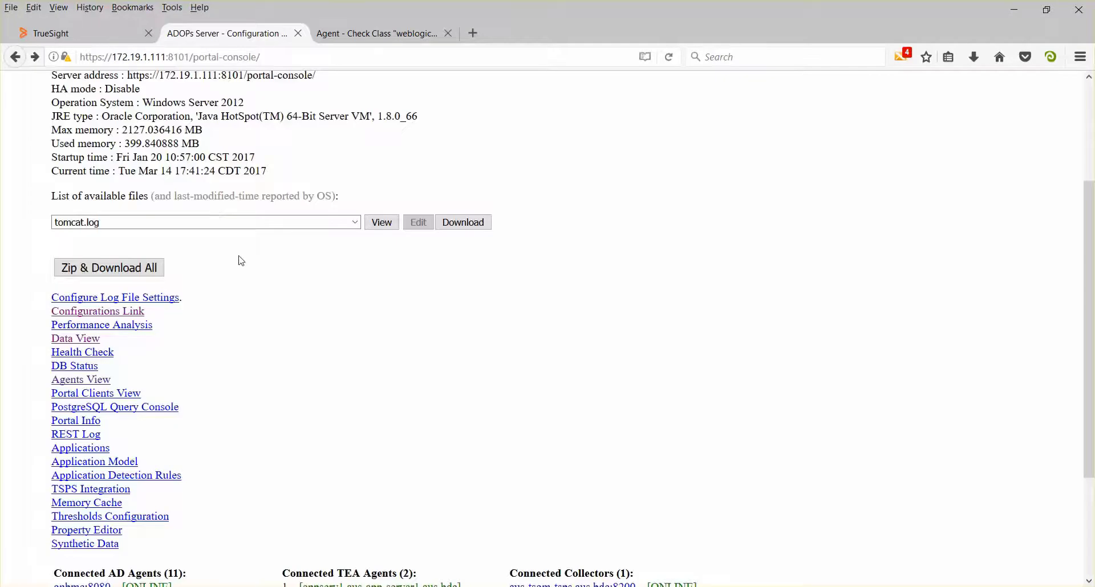
# In the portal console's configuration list, open the Default AGENT_RECORDING configuration for the Java platform
pyautogui.click(125, 312)
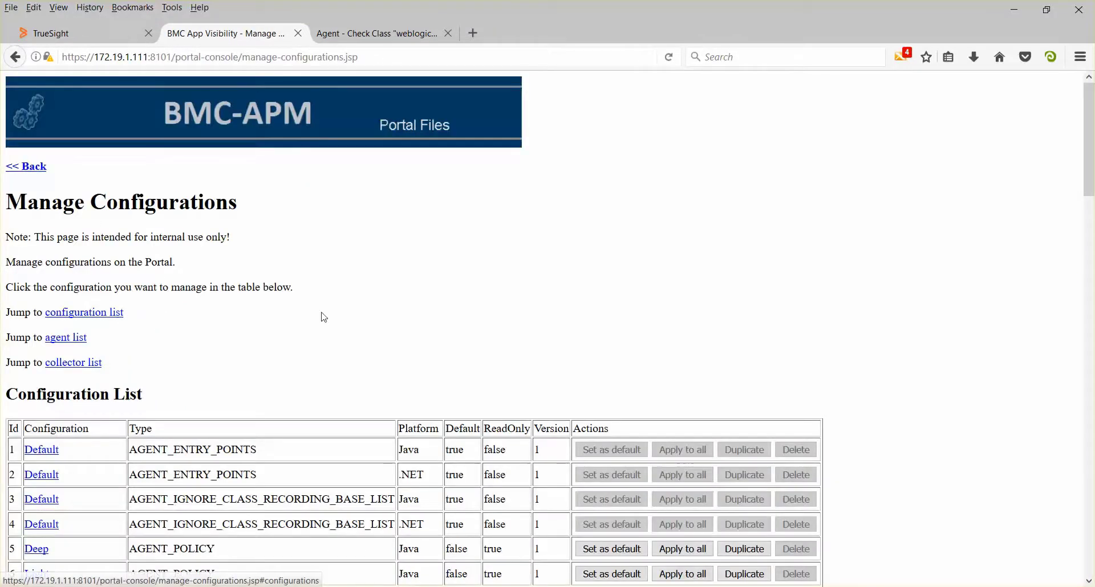
pyautogui.scroll(-5, 361, 313)
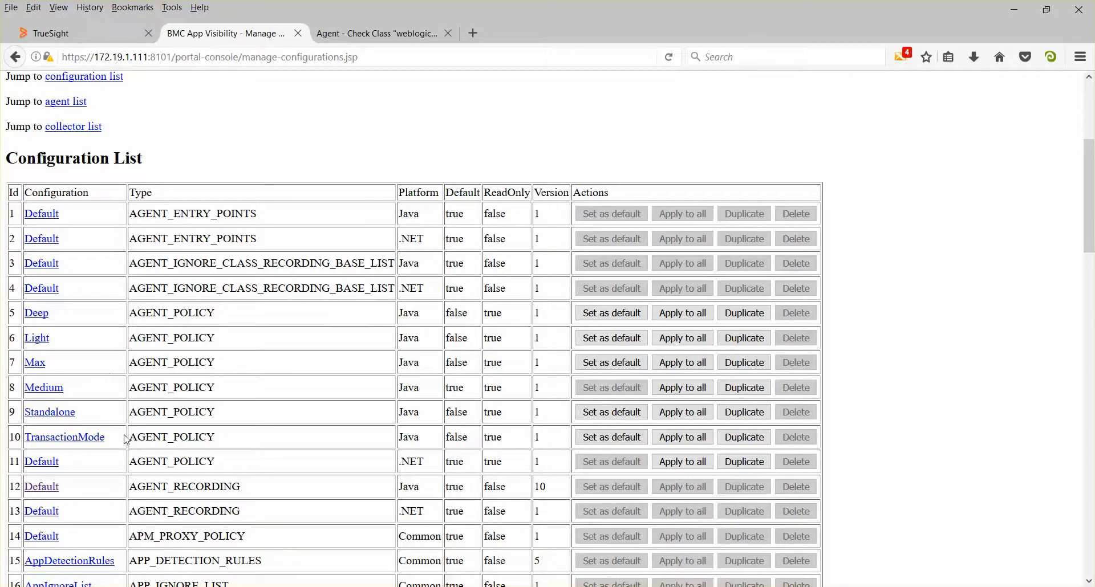
pyautogui.scroll(-2, 305, 448)
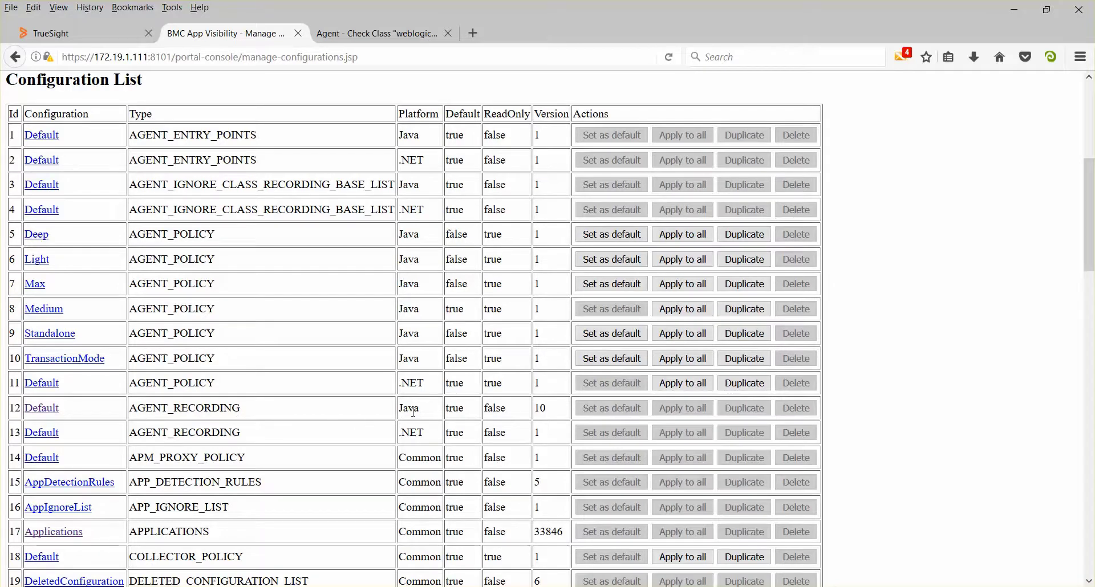
pyautogui.click(42, 410)
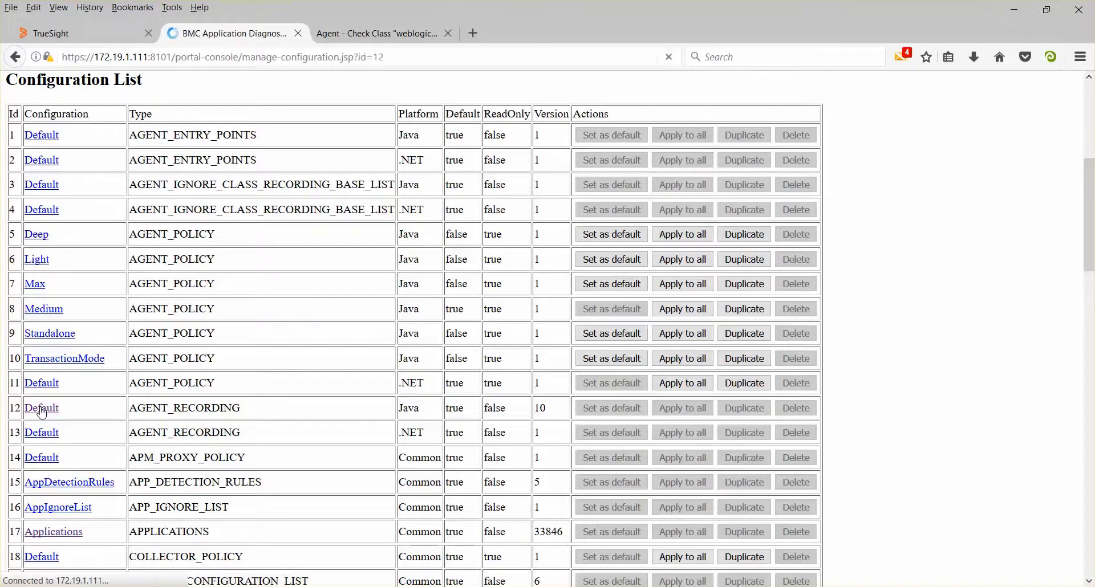
# Append a commented java.net.HTTP rule recording getMethod and getResponseCode of java.net.HttpURLConnection, with the HTTPOutboundTaggingSnapin, to the configuration content and update it
pyautogui.scroll(-15, 39, 373)
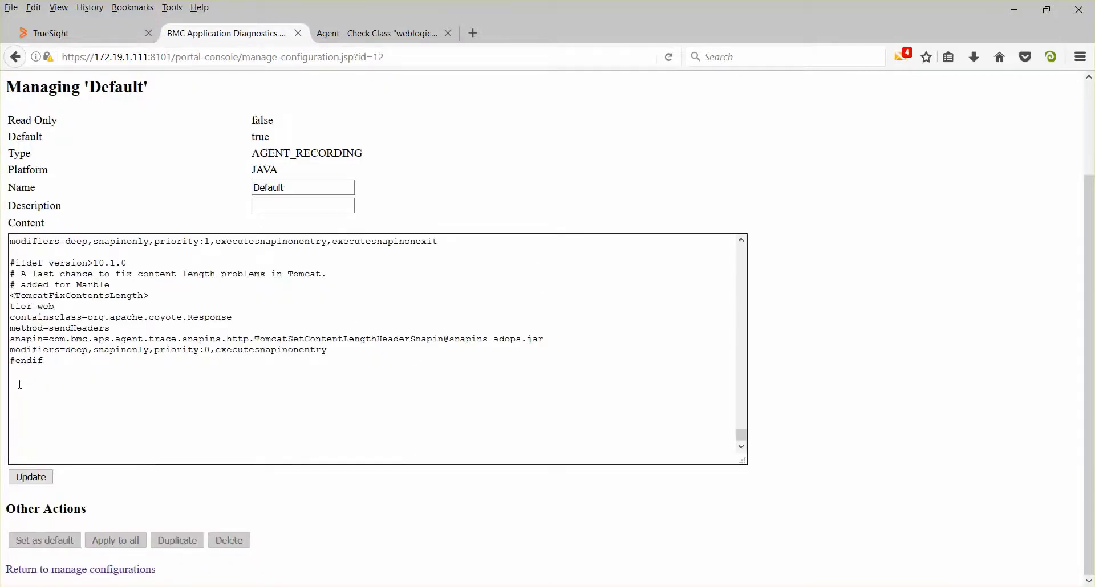
pyautogui.click(17, 382)
pyautogui.write('########################################### # Modified to demonstrate how to record custom methods ###########################################')
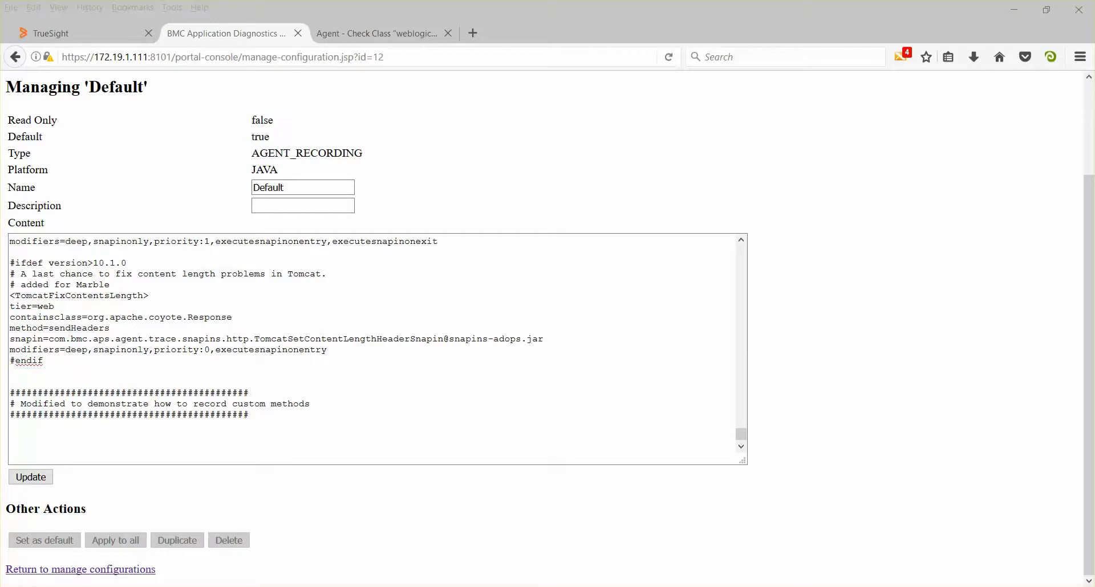
pyautogui.hotkey('ctrl', 'v')
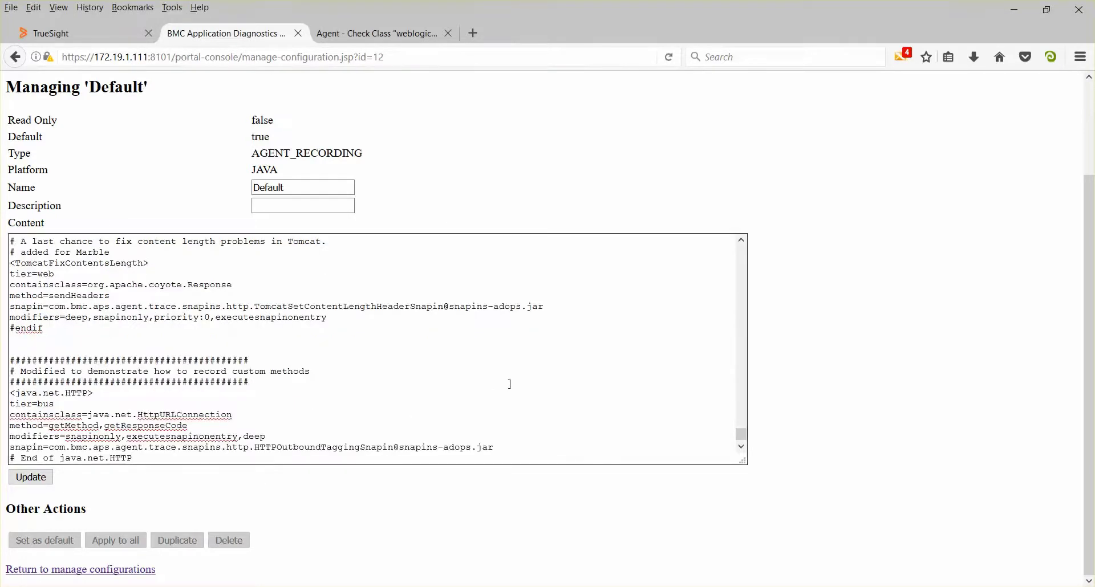
pyautogui.scroll(-2, 500, 378)
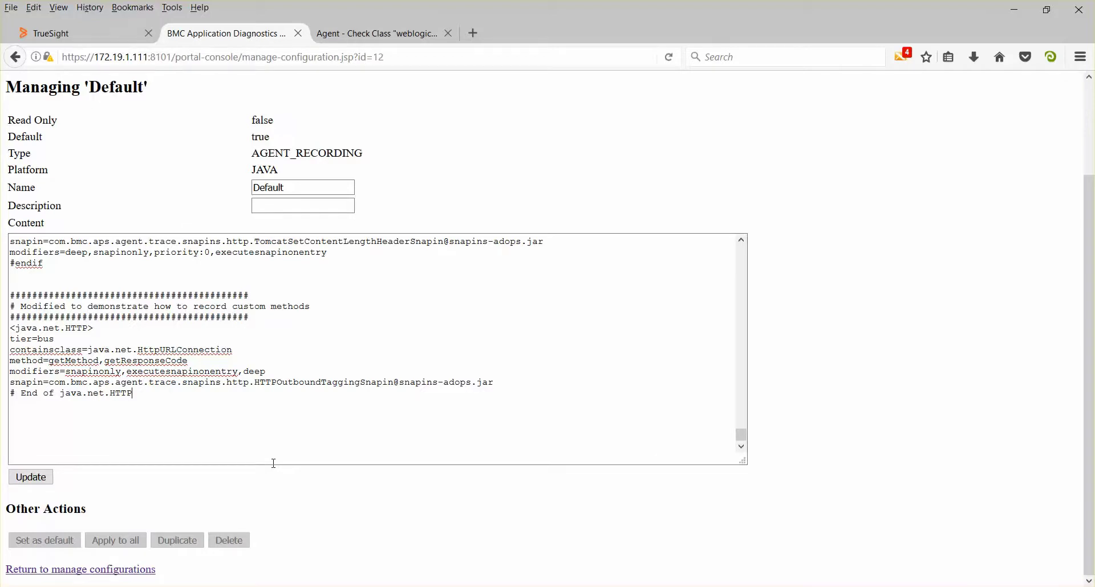
pyautogui.click(31, 477)
pyautogui.scroll(-5, 582, 422)
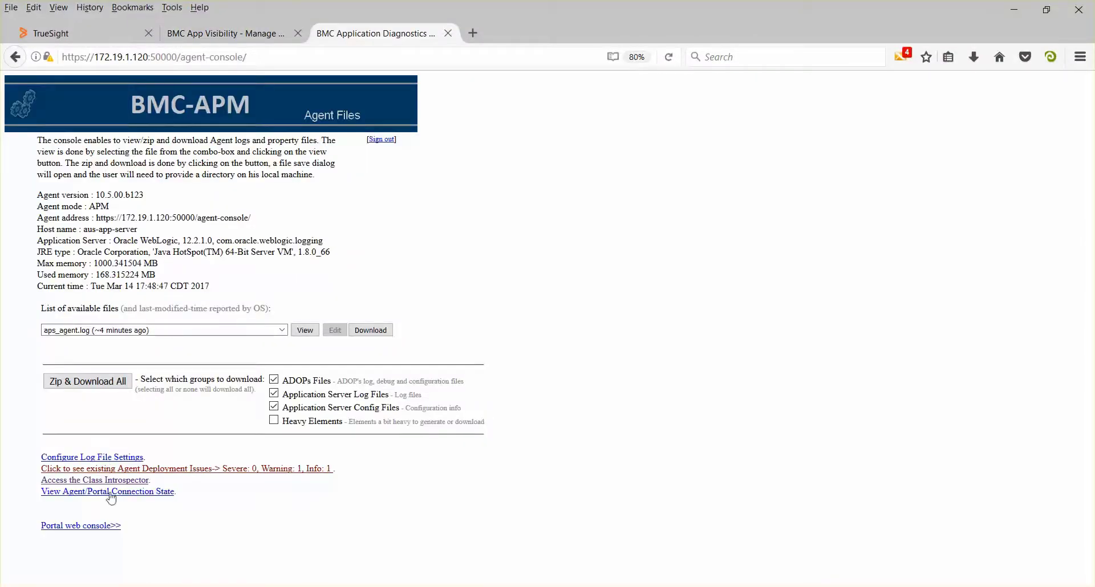
# Run an immediate handshake from the agent's portal connection state page and return to the agent home page
pyautogui.click(150, 491)
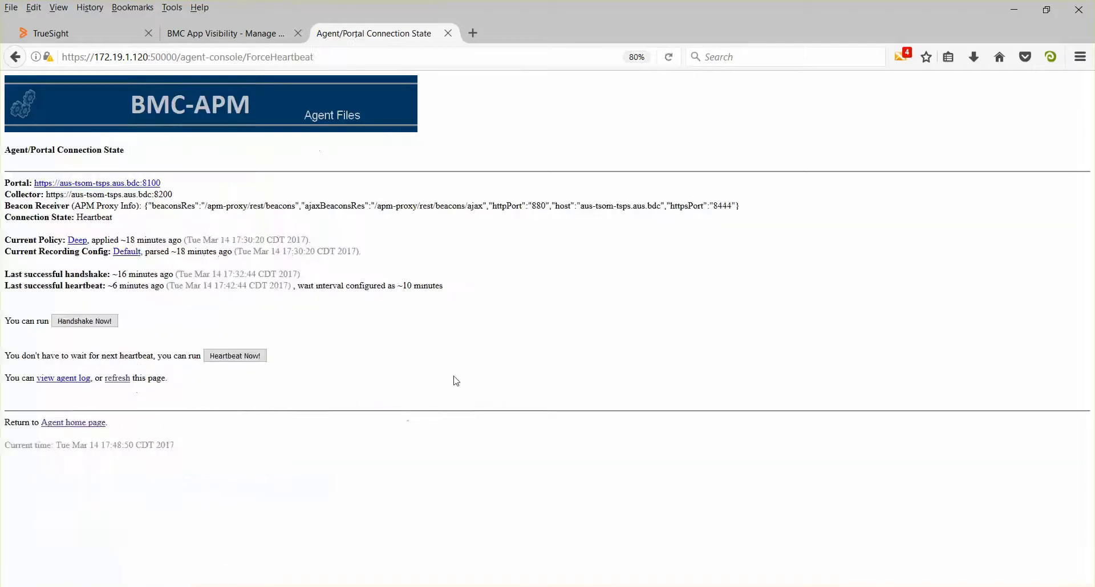
pyautogui.click(105, 326)
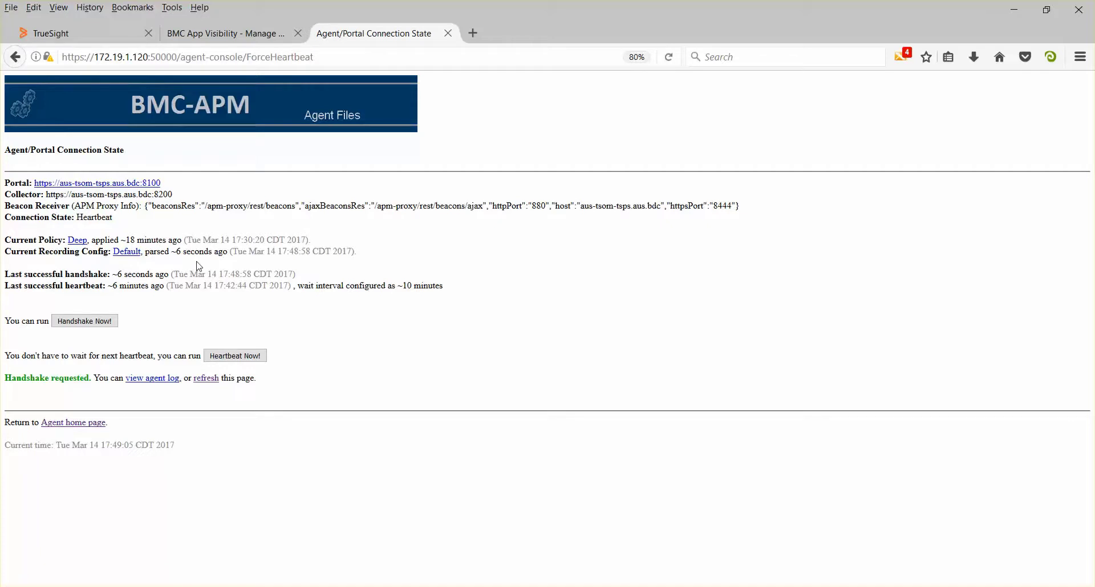
pyautogui.click(86, 425)
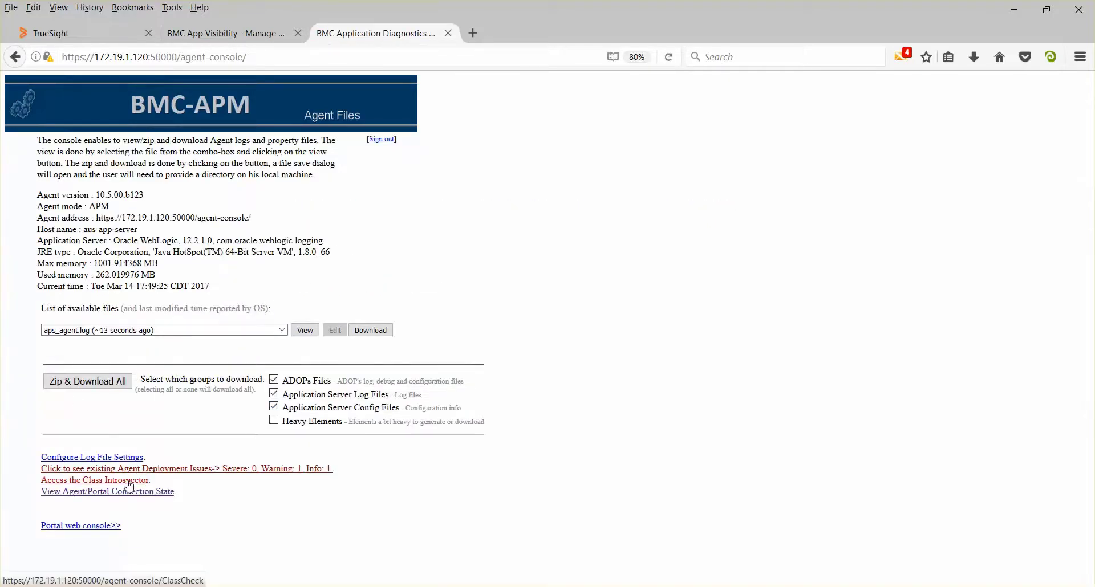
# List all mapped classes in the Class Introspector and check the registered method count of weblogic.net.http.HttpURLConnection
pyautogui.click(130, 486)
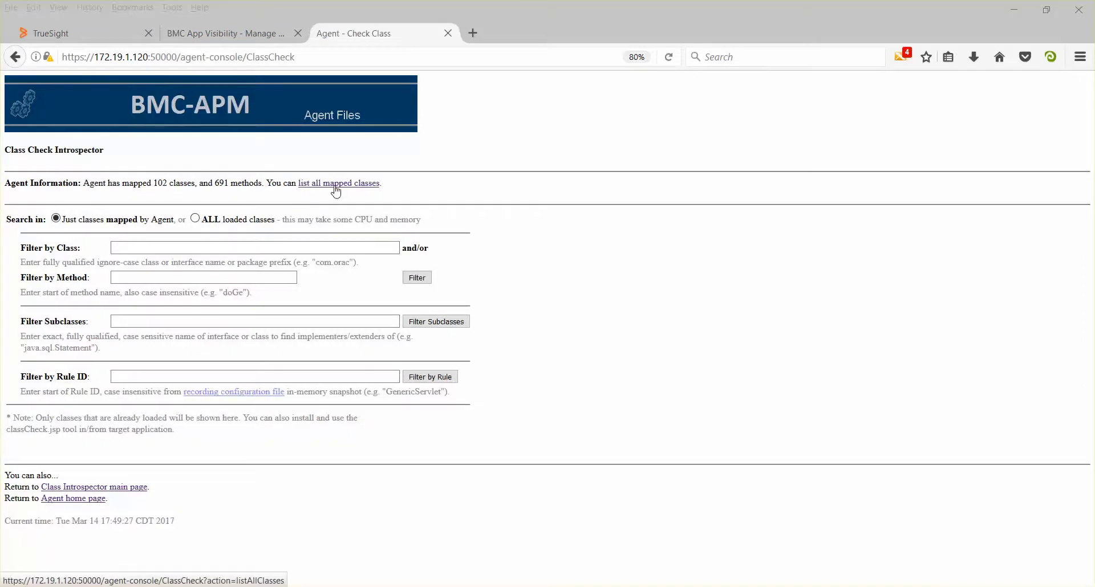
pyautogui.click(336, 189)
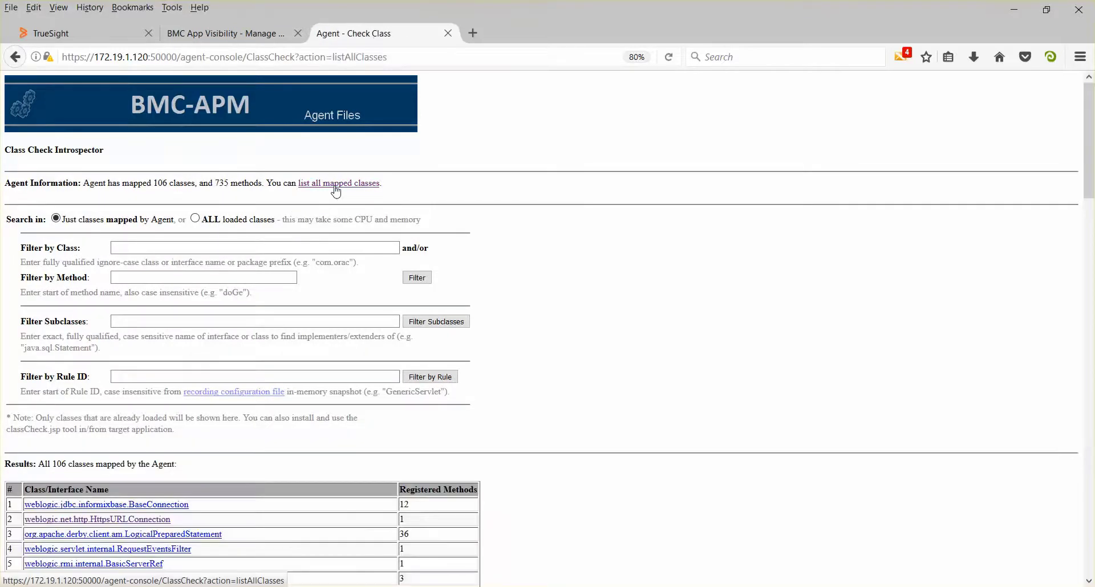
pyautogui.scroll(-5, 610, 452)
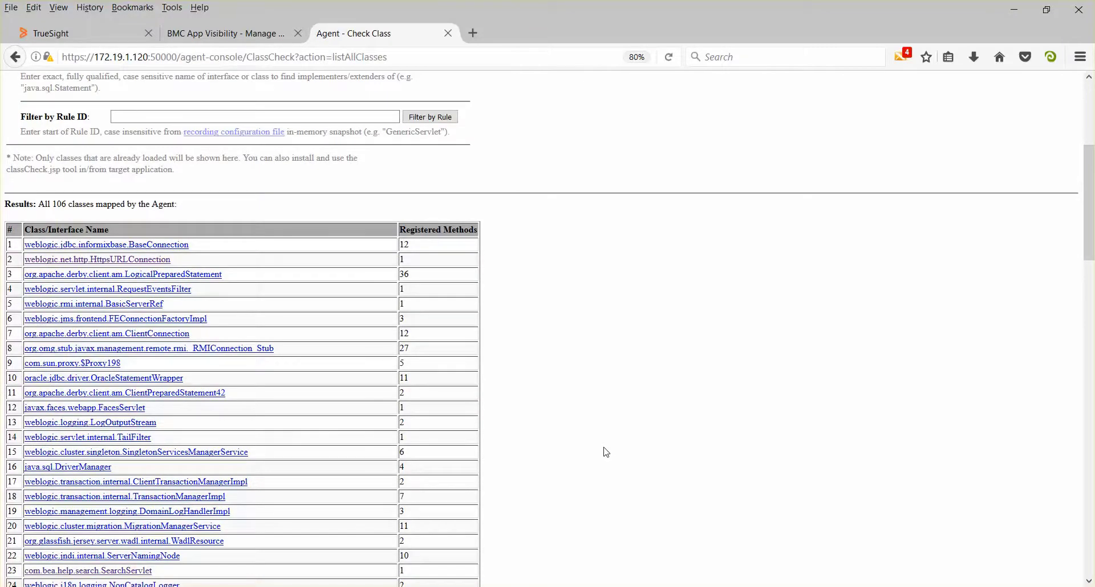
pyautogui.scroll(-5, 604, 451)
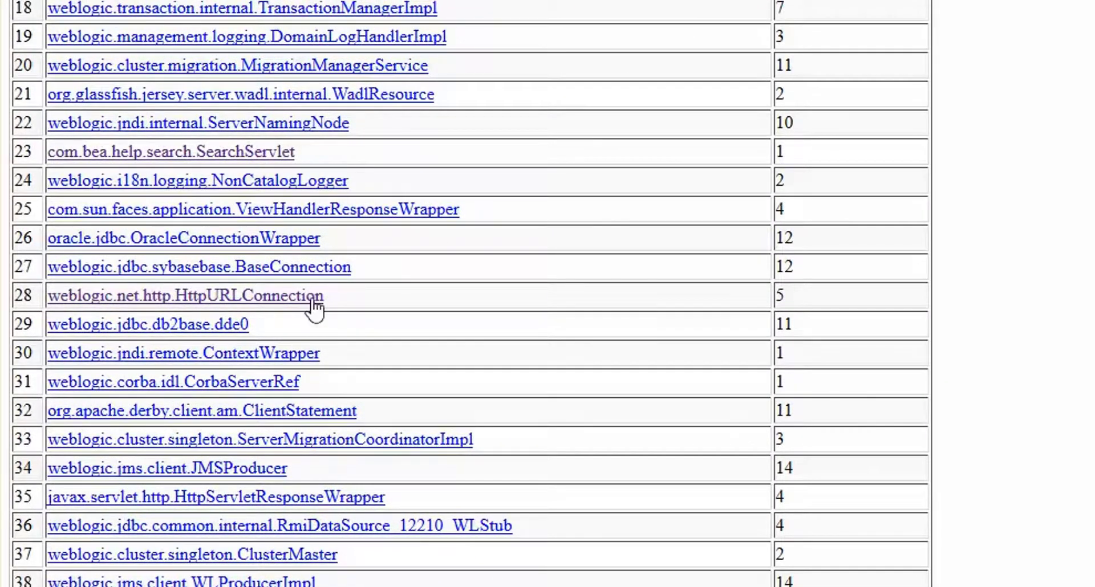
pyautogui.moveTo(778, 295); pyautogui.dragTo(794, 300)
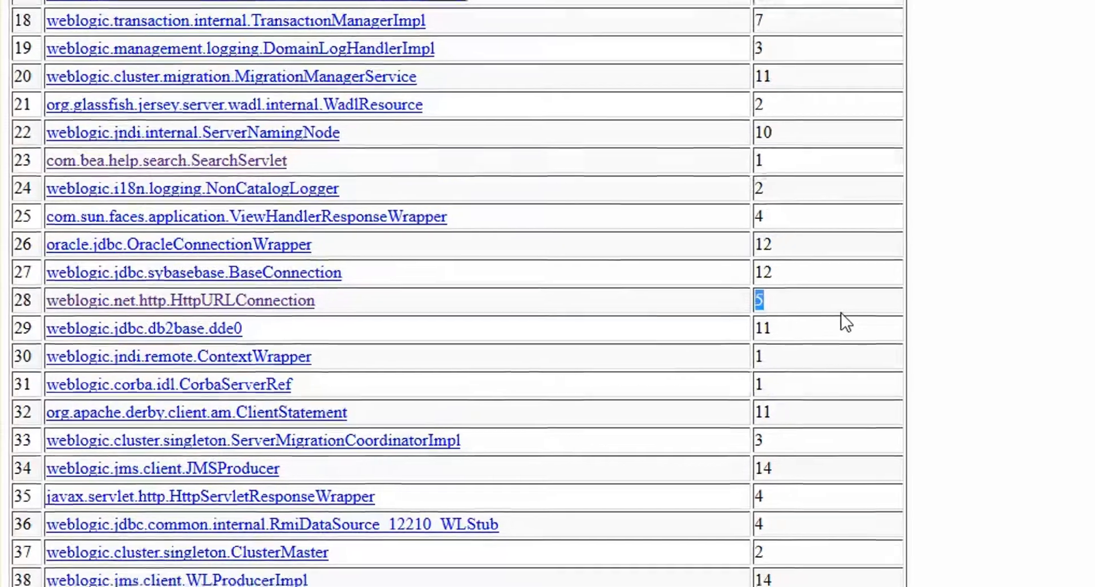
pyautogui.click(841, 313)
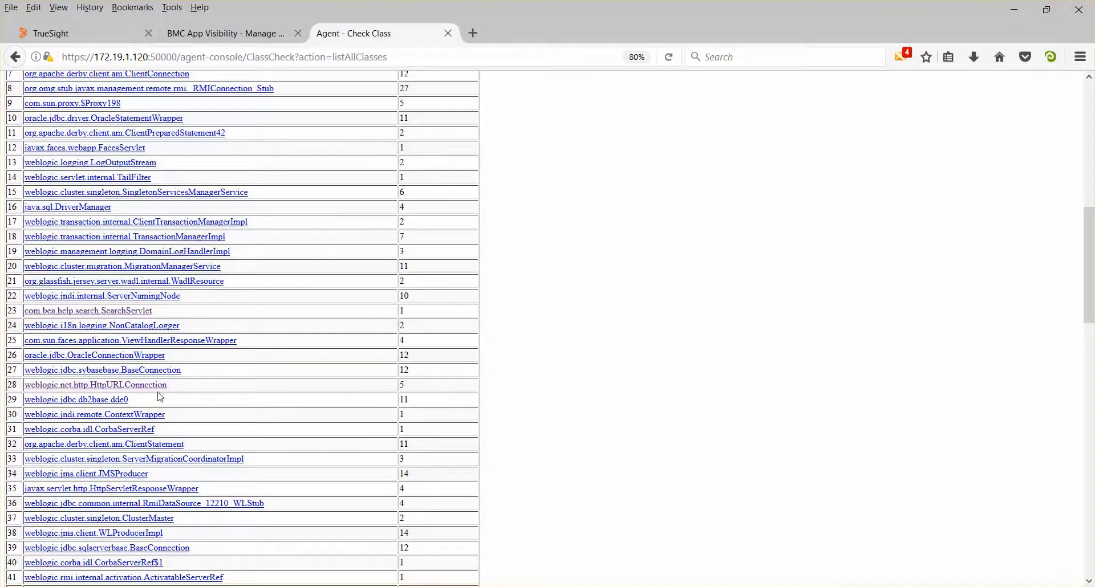
# Open the weblogic.net.http.HttpURLConnection class details and examine which methods the java.net.HTTP rule instruments
pyautogui.click(154, 386)
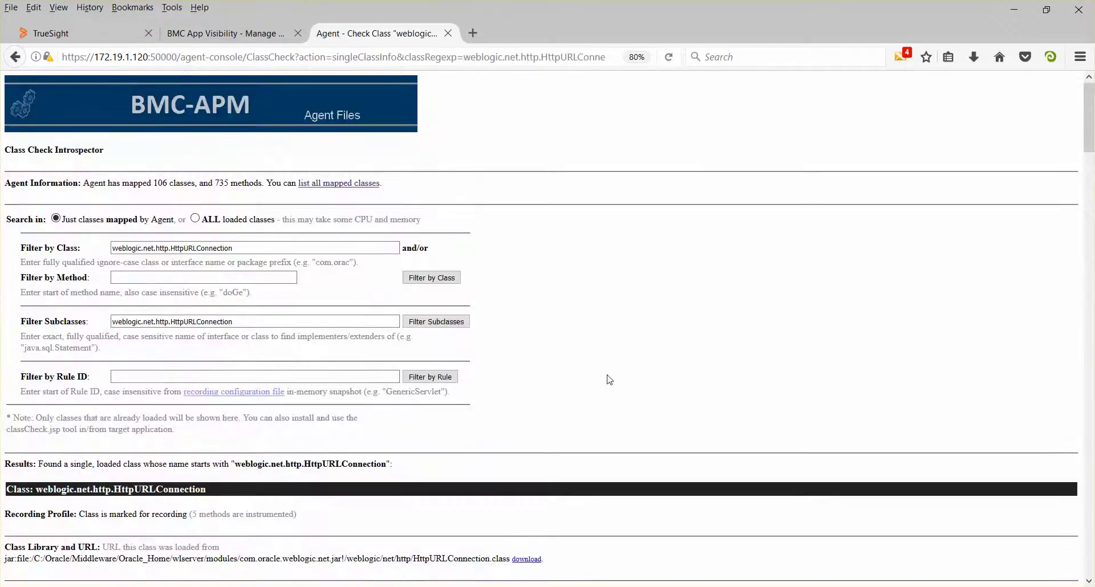
pyautogui.scroll(-10, 609, 379)
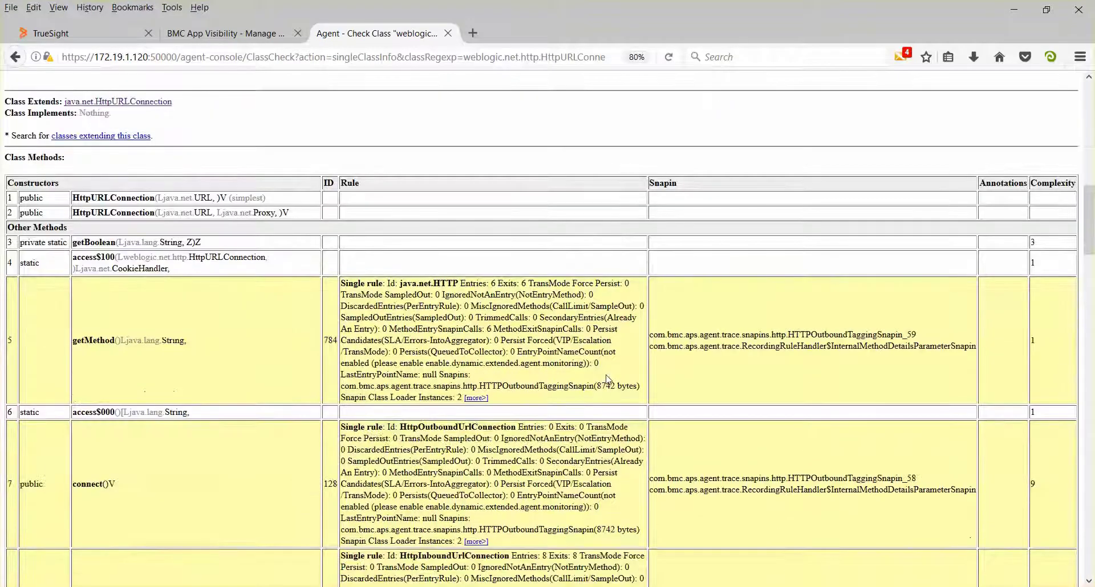
pyautogui.scroll(-3, 609, 380)
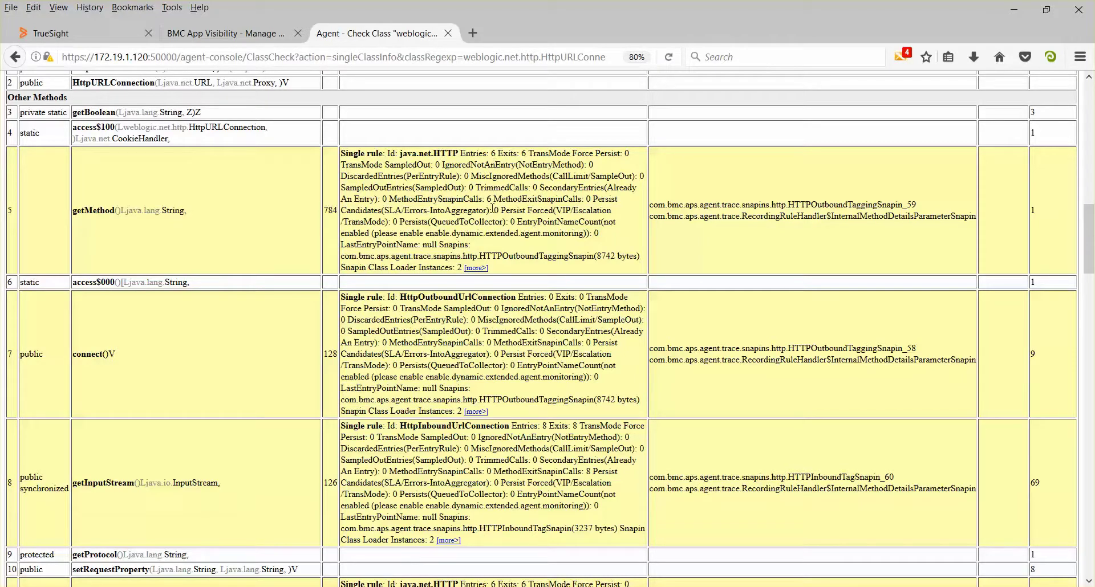
# Expand the java.net.HTTP rule details of the getMethod and getResponseCode methods and examine their recording settings
pyautogui.click(476, 267)
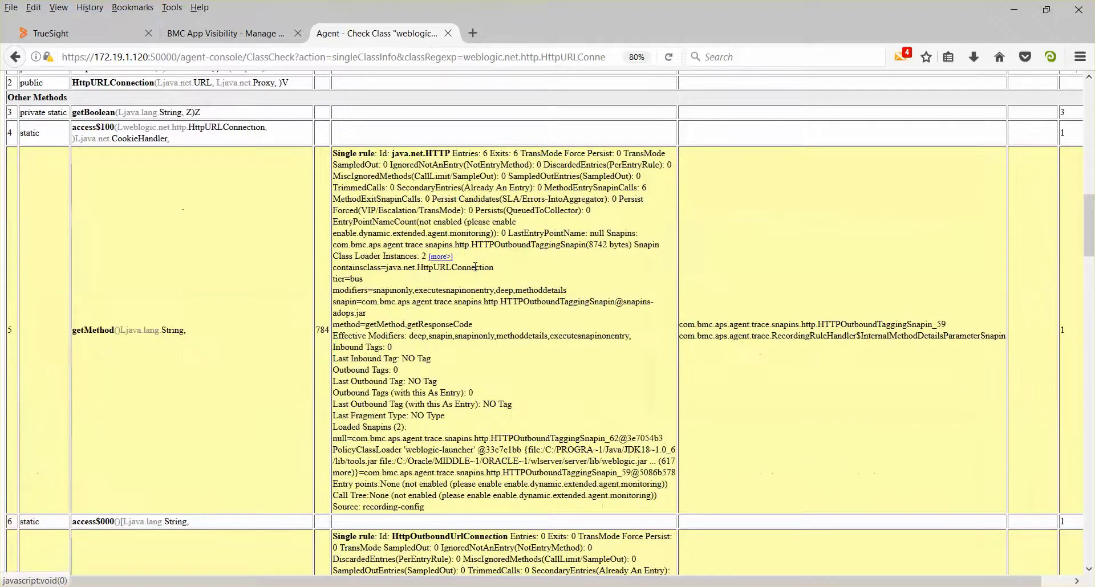
pyautogui.scroll(-10, 91, 360)
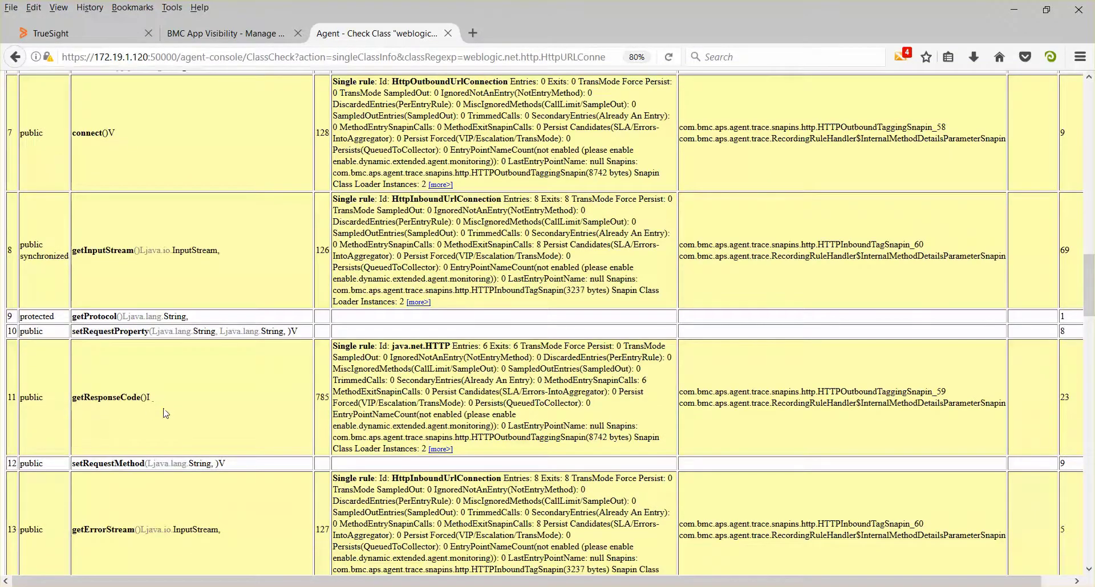
pyautogui.click(440, 449)
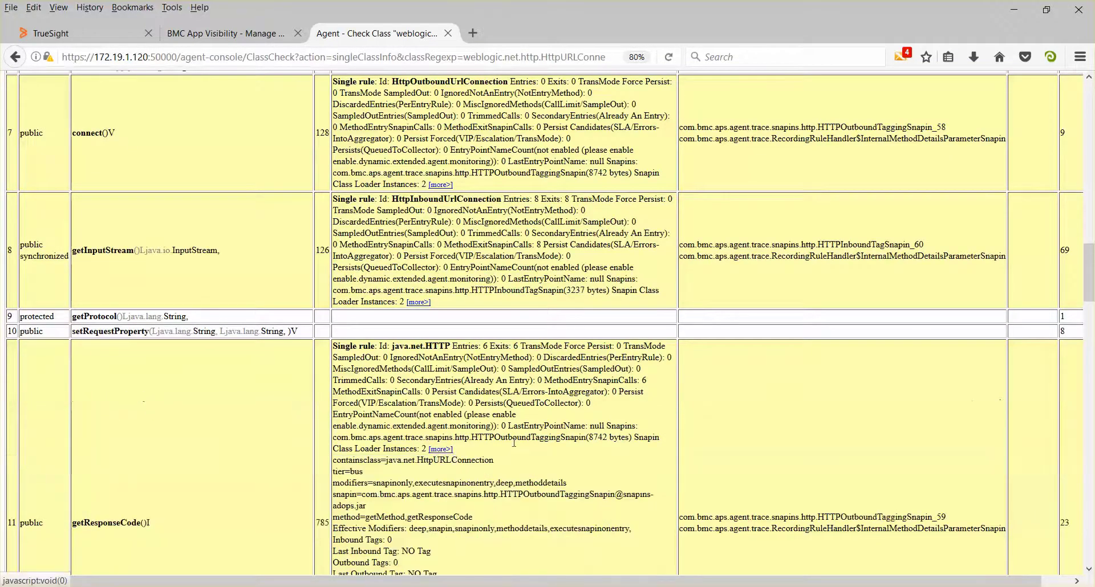
pyautogui.scroll(-2, 328, 390)
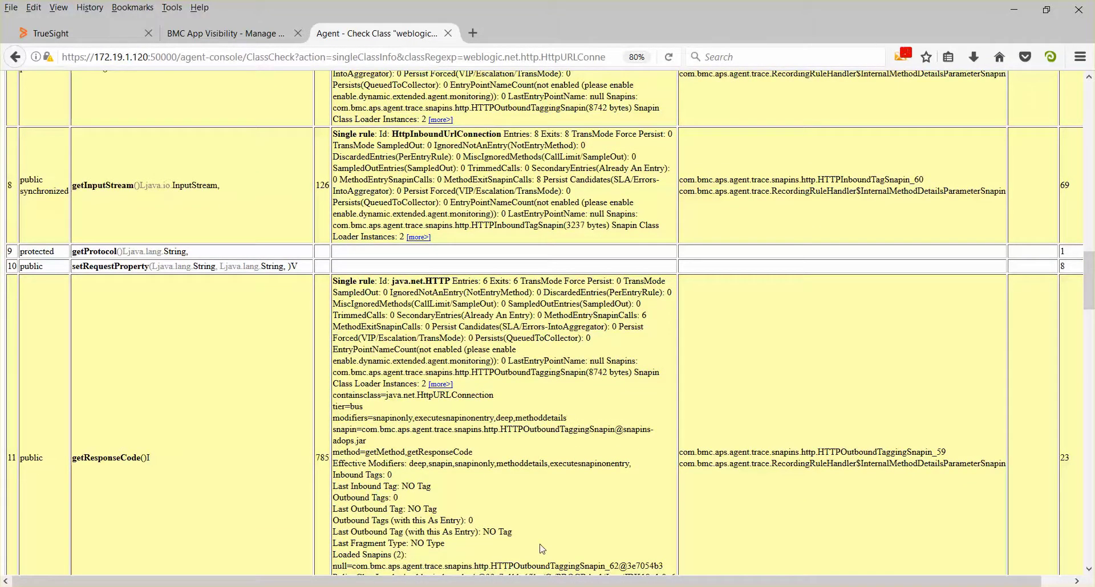
pyautogui.scroll(-6, 530, 531)
# In the Default Java AGENT_RECORDING configuration, replace the java.net.HTTP rule's method list with *
pyautogui.click(182, 34)
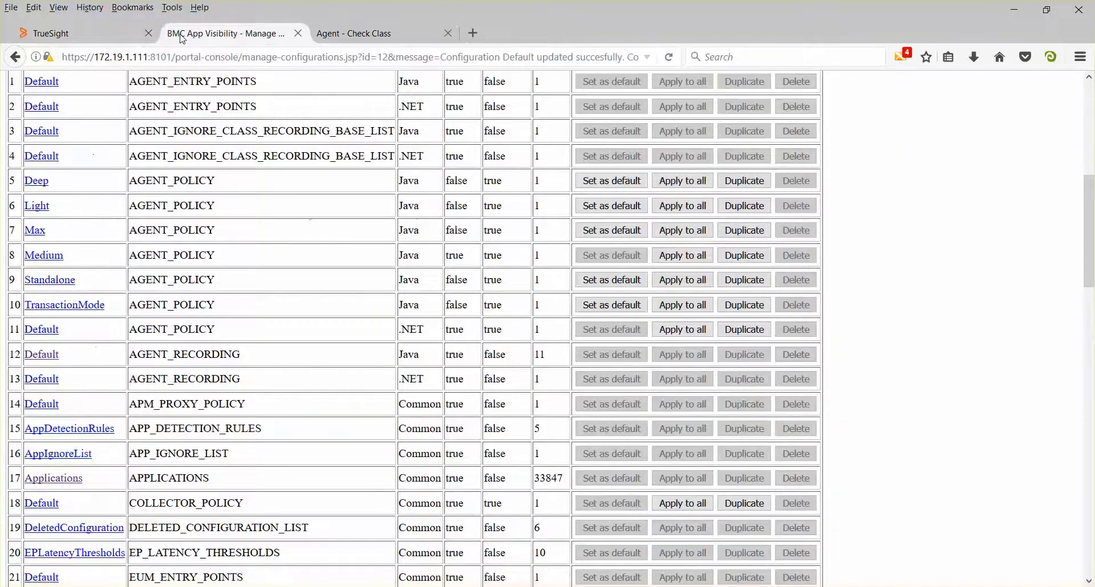
pyautogui.click(44, 356)
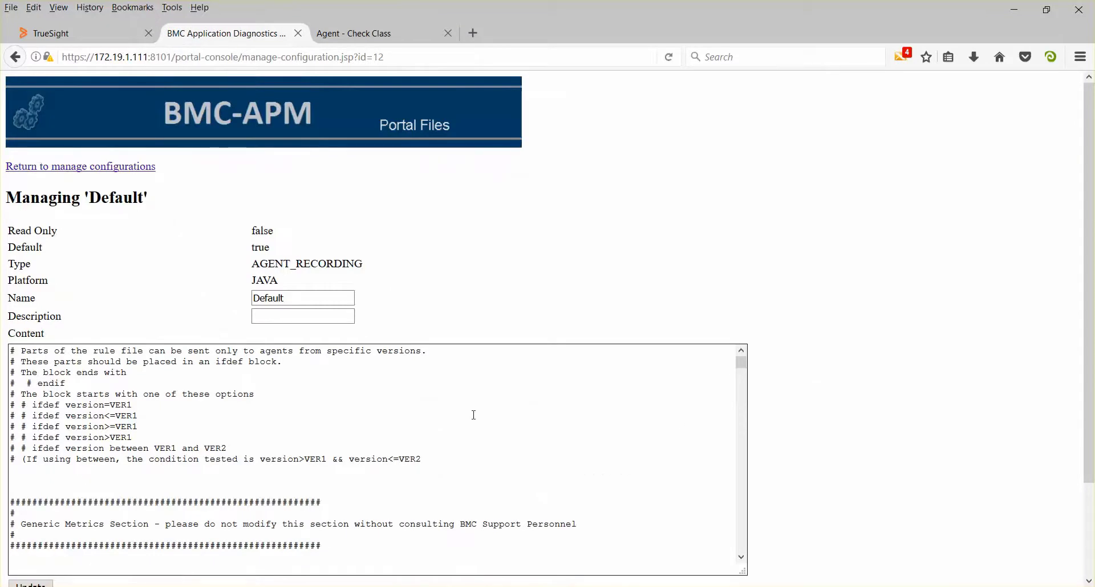
pyautogui.scroll(-3, 899, 407)
pyautogui.moveTo(741, 252); pyautogui.dragTo(732, 461)
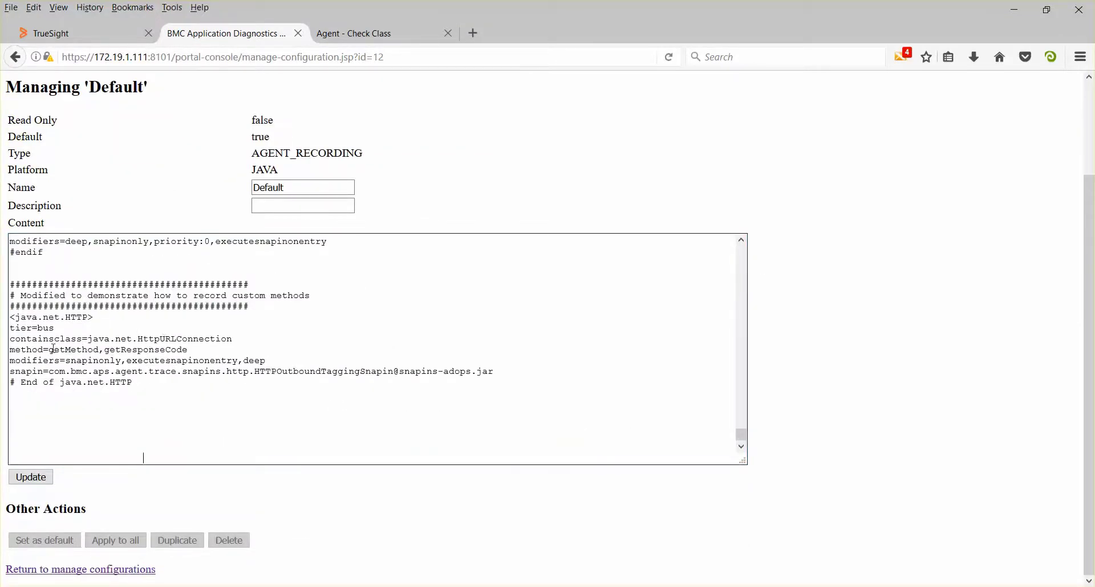
pyautogui.moveTo(52, 351); pyautogui.dragTo(192, 353)
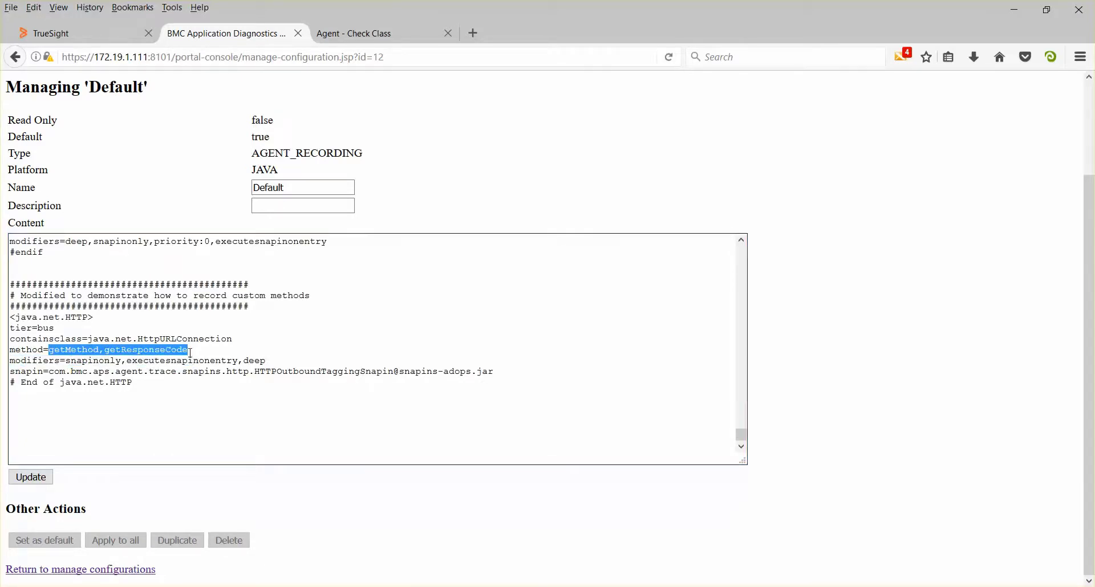
pyautogui.write('*')
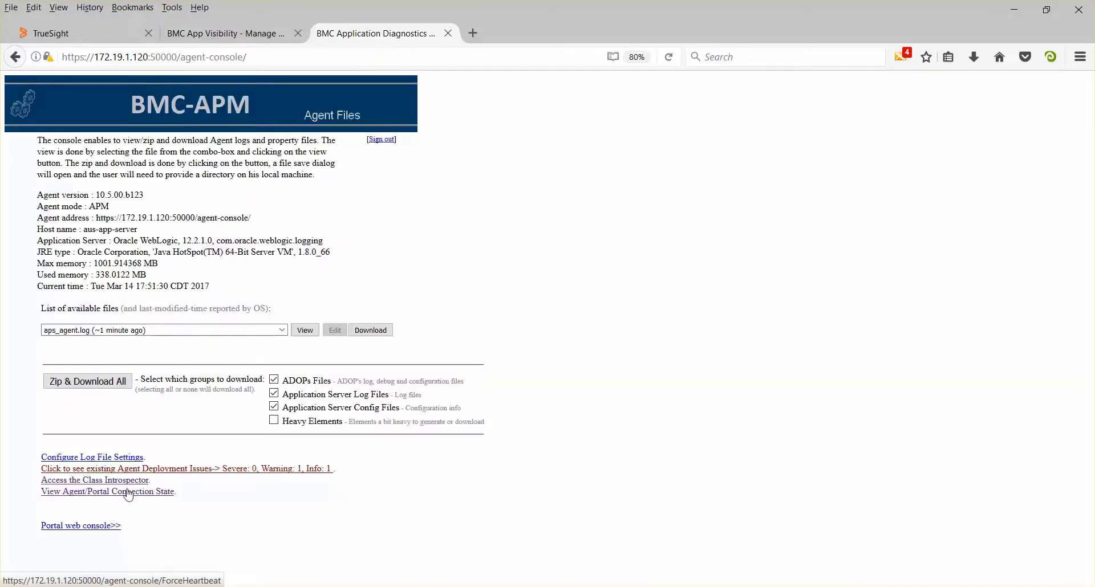
# Request an immediate handshake with the portal to apply the changed recording configuration, and go back to the agent home page
pyautogui.click(129, 497)
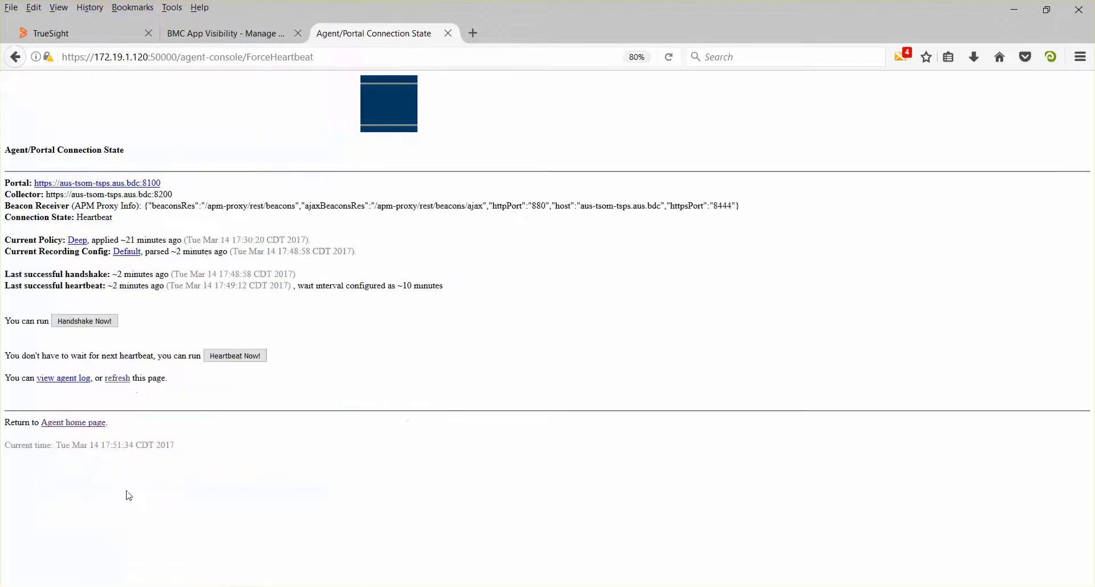
pyautogui.click(98, 322)
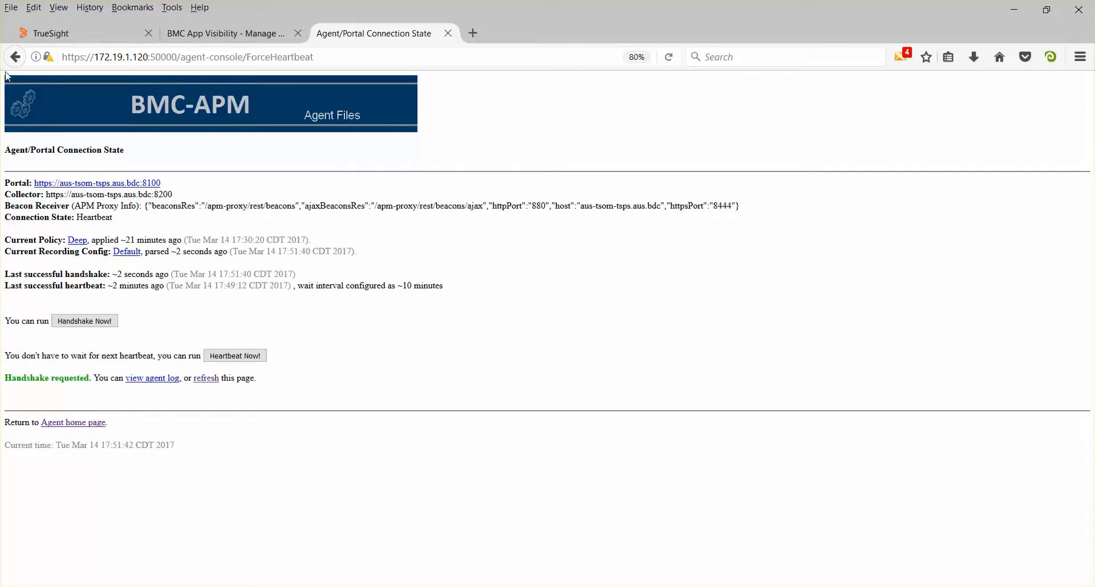
pyautogui.click(15, 57)
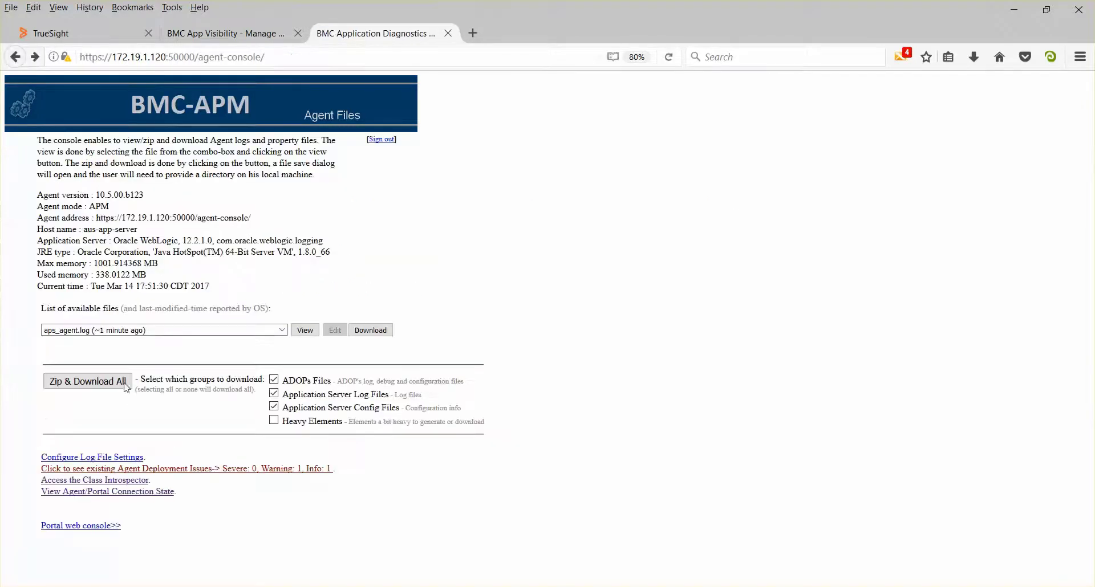
# List all classes mapped by the agent in the Class Introspector and check weblogic.net.http.HttpURLConnection's registered method count
pyautogui.click(117, 480)
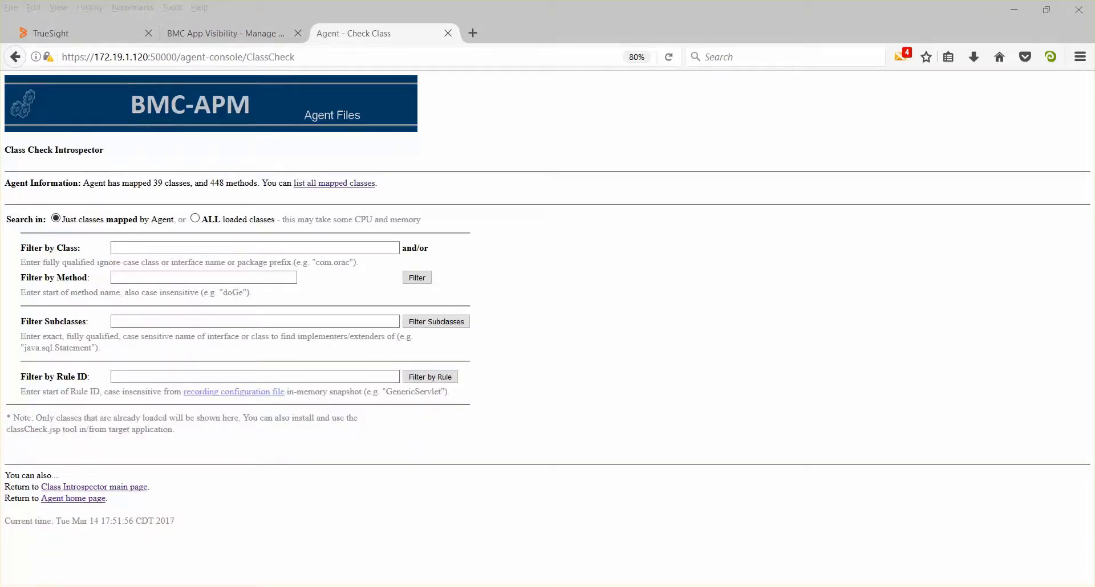
pyautogui.click(336, 184)
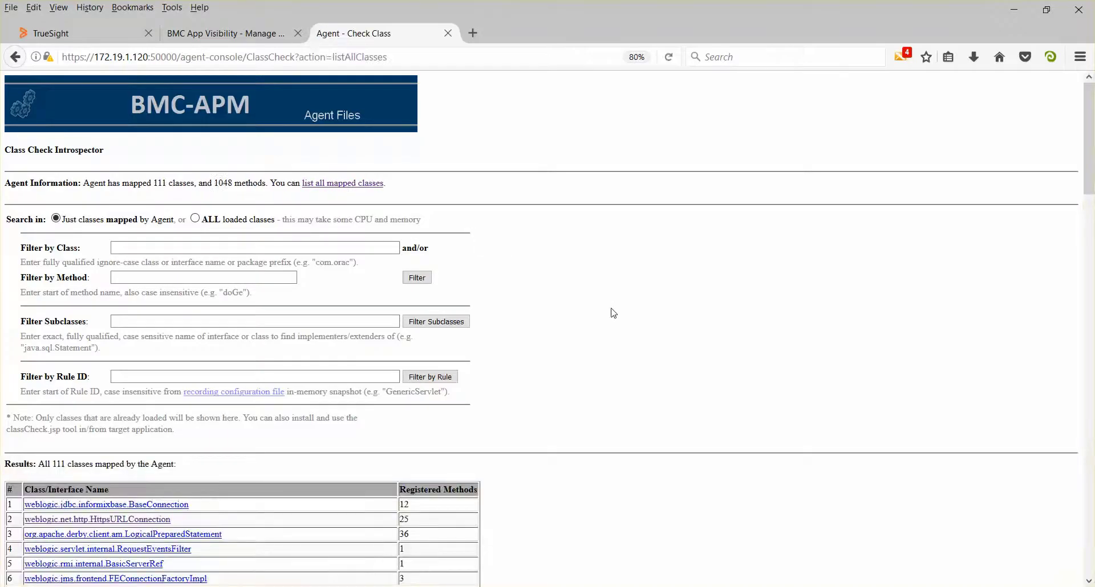
pyautogui.scroll(-5, 614, 314)
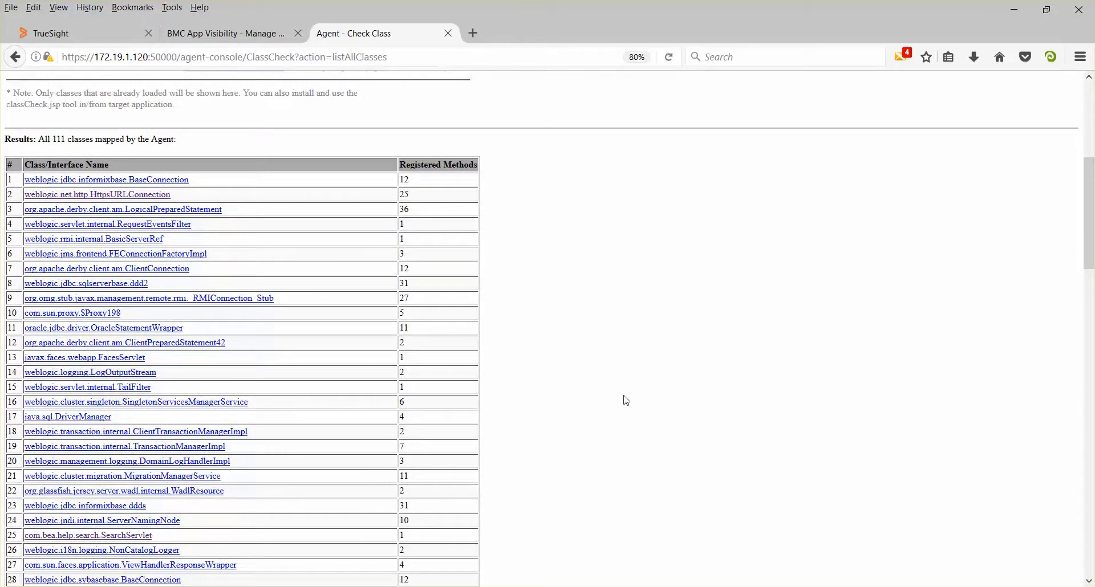
pyautogui.scroll(-5, 626, 401)
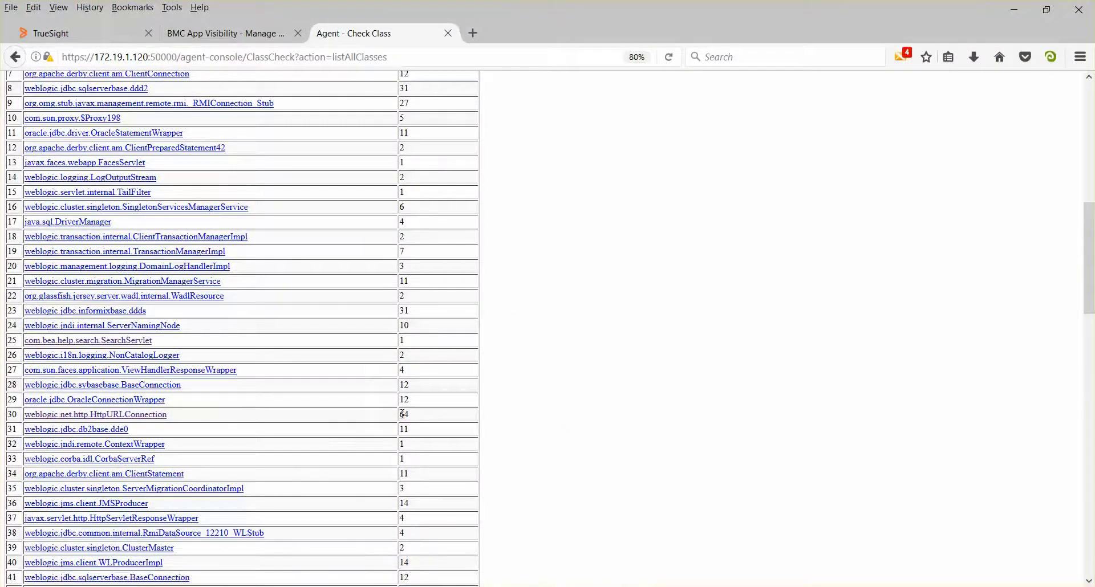
pyautogui.doubleClick(418, 416)
pyautogui.click(522, 423)
# Open the weblogic.net.http.HttpURLConnection class details and examine which constructors and methods the wildcard java.net.HTTP rule instruments
pyautogui.click(157, 417)
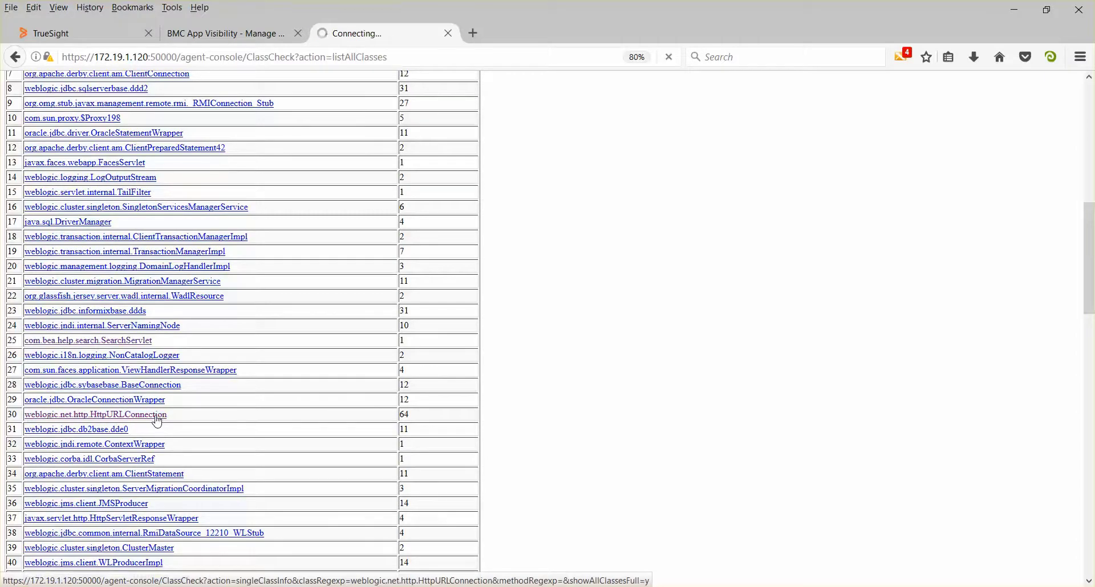
pyautogui.scroll(-10, 579, 411)
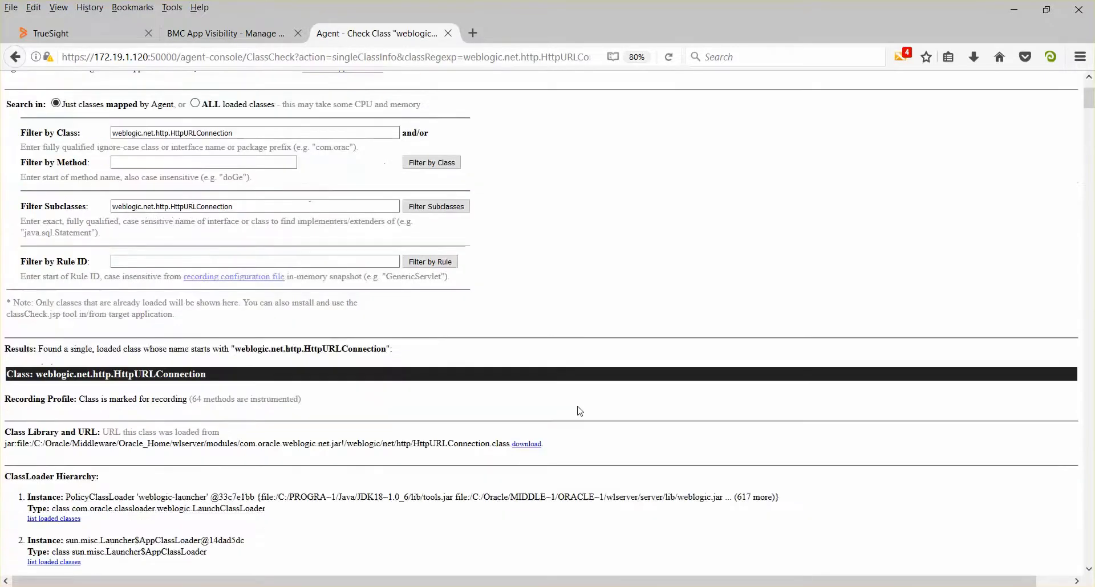
pyautogui.scroll(-10, 701, 404)
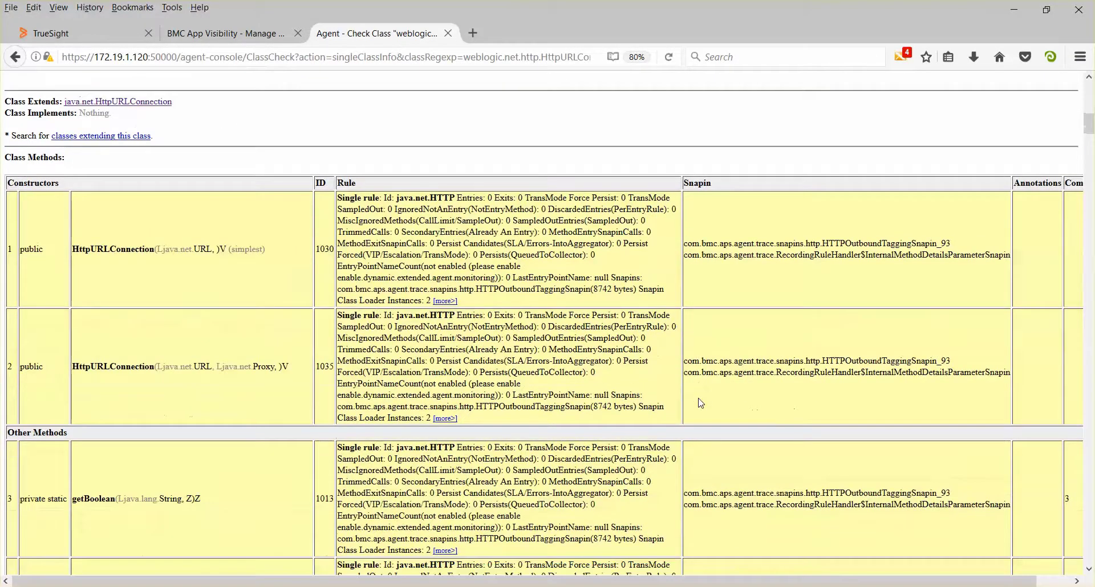
pyautogui.scroll(-10, 700, 403)
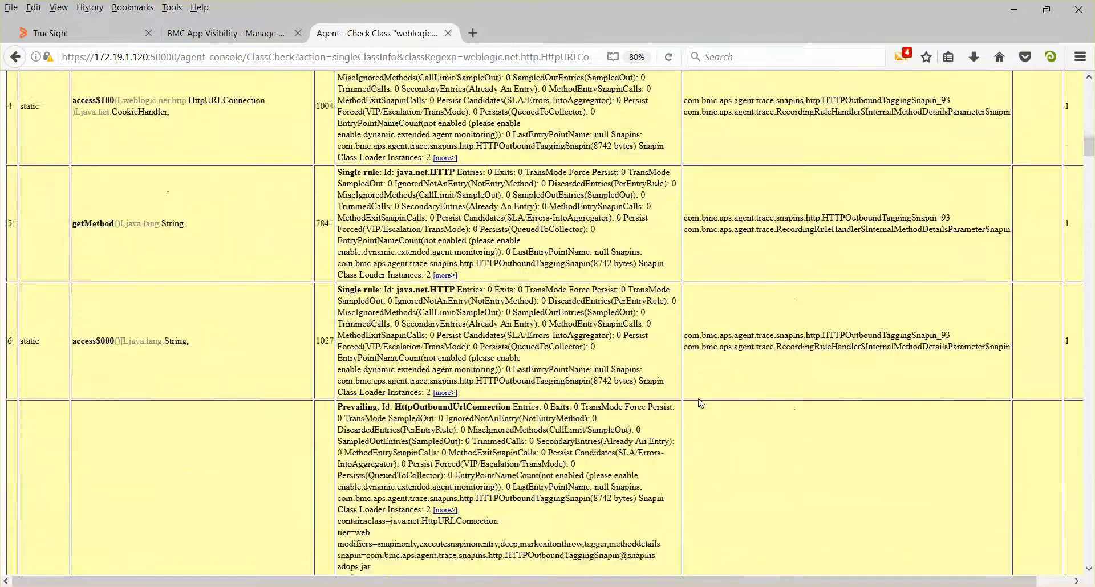
pyautogui.scroll(-15, 702, 402)
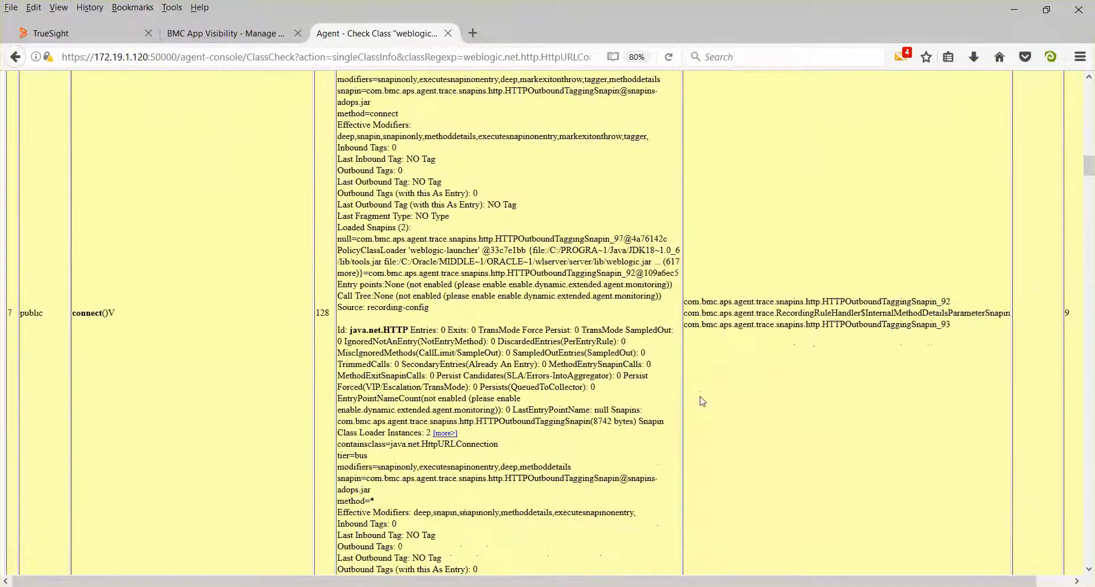
pyautogui.scroll(-20, 702, 401)
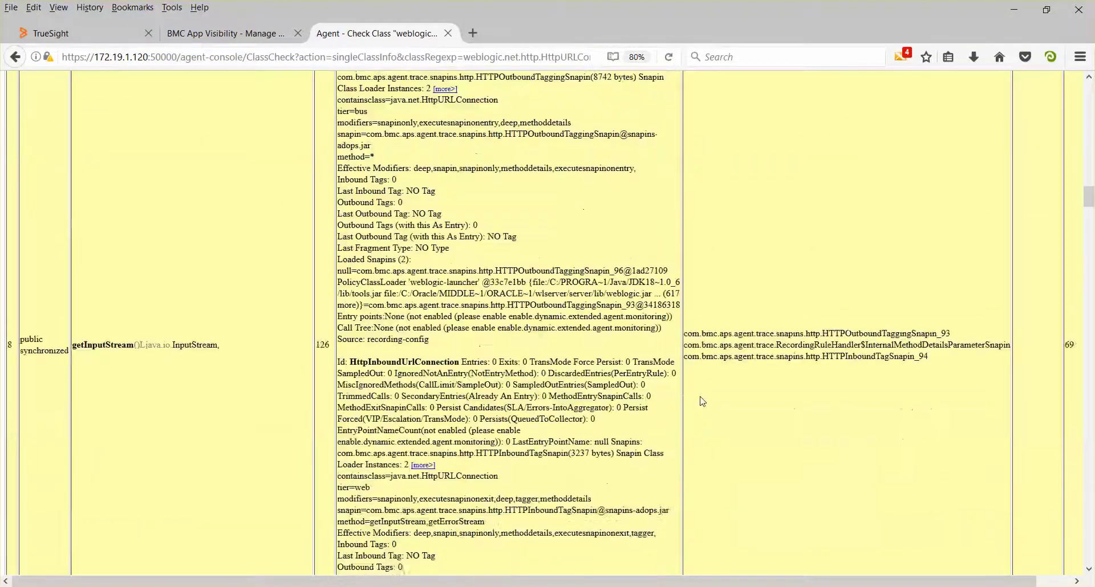
pyautogui.scroll(-8, 702, 402)
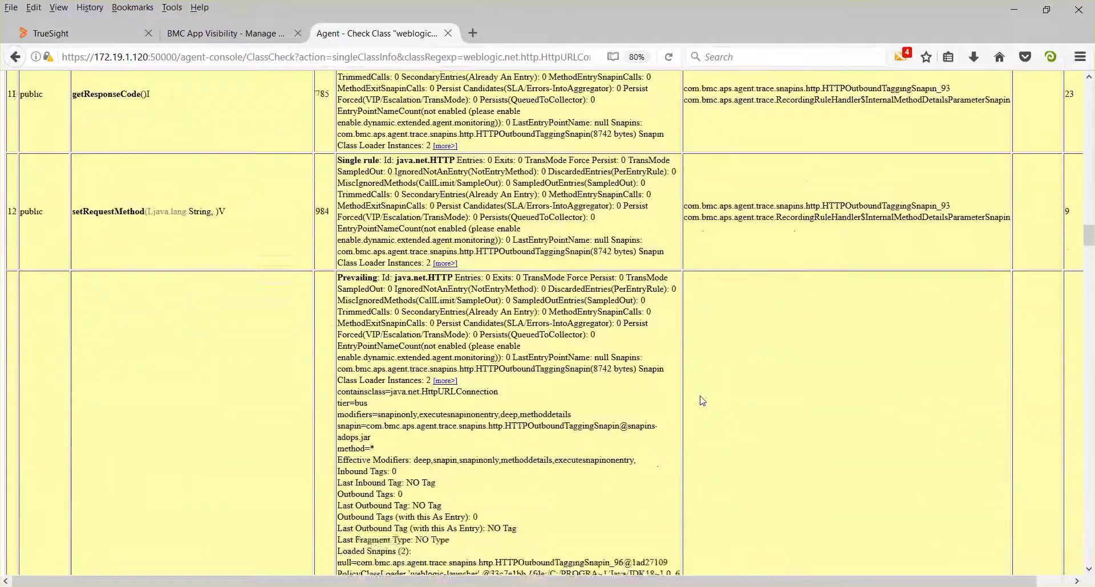